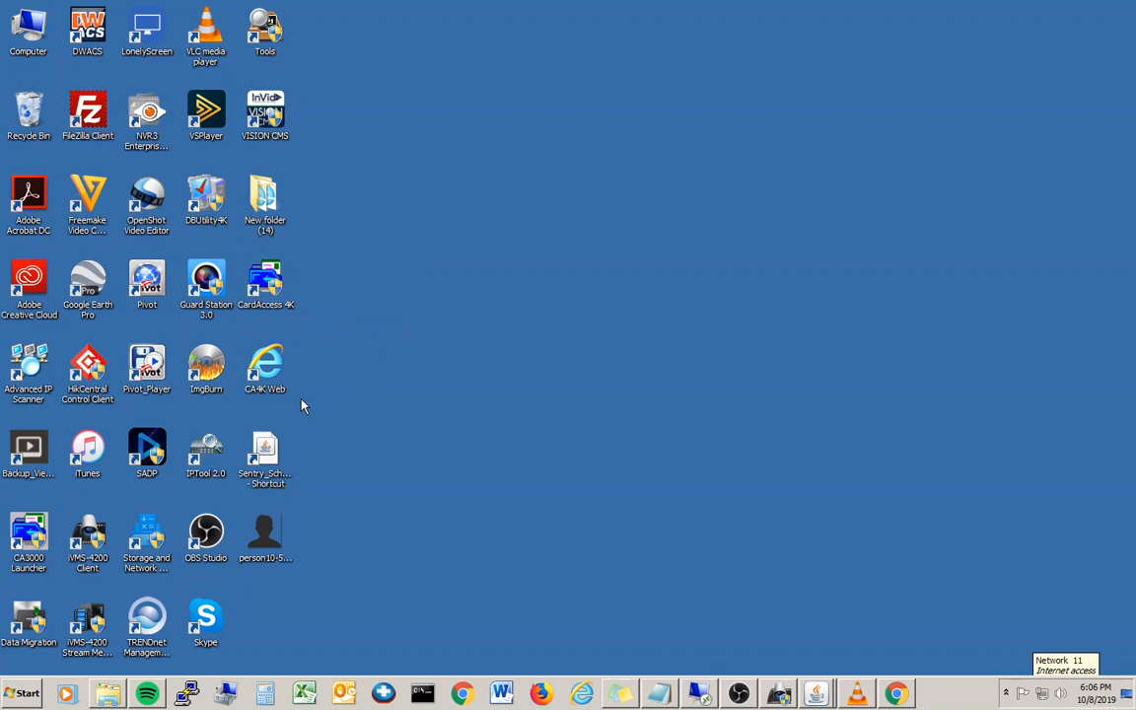
- Open the CA4K Web interface and log in with the user name and account password, accepting login despite the session elsewhere
double_click(264, 366)
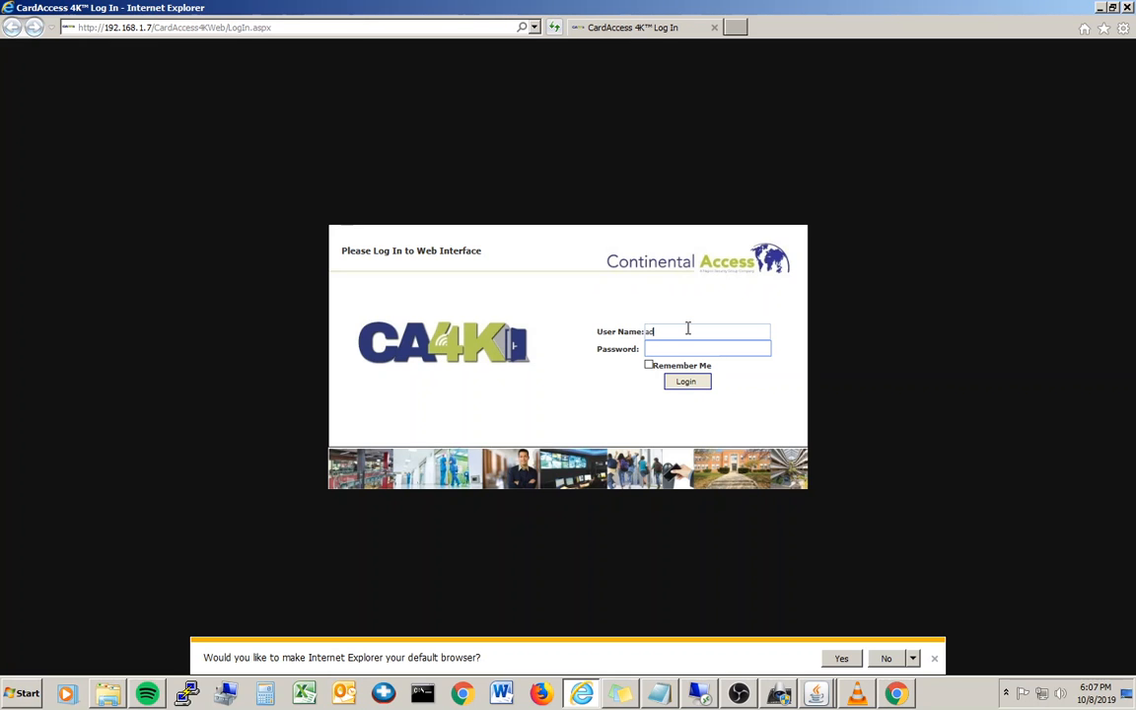
type("******")
left_click(680, 386)
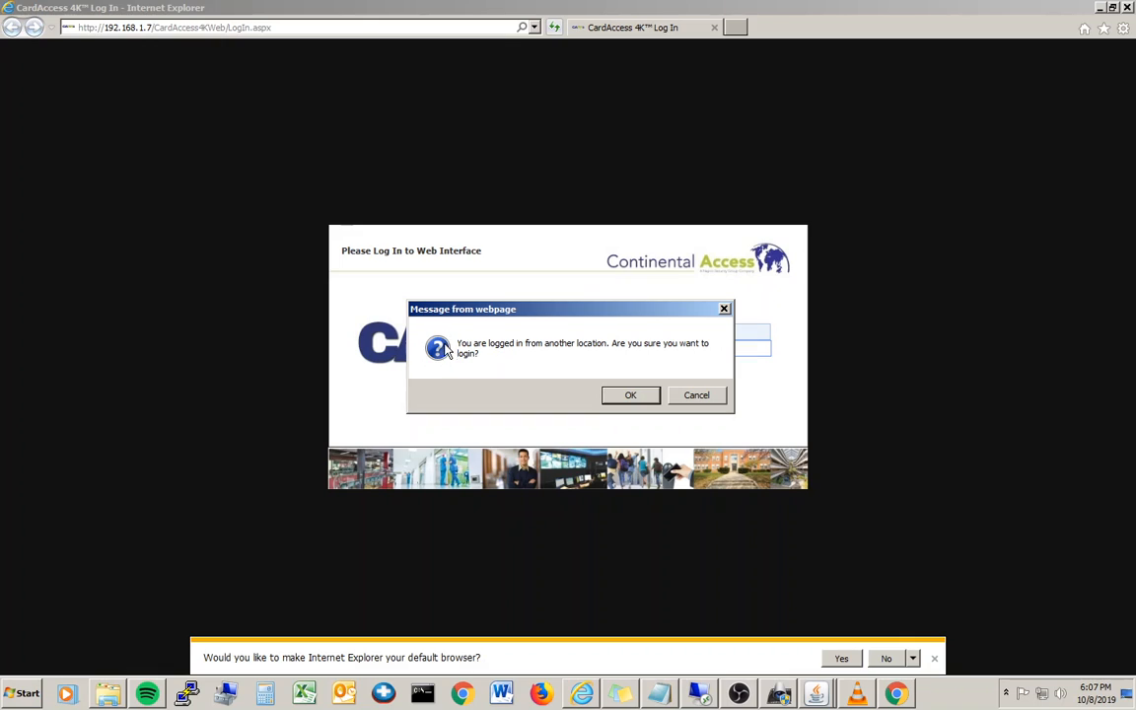
left_click(630, 397)
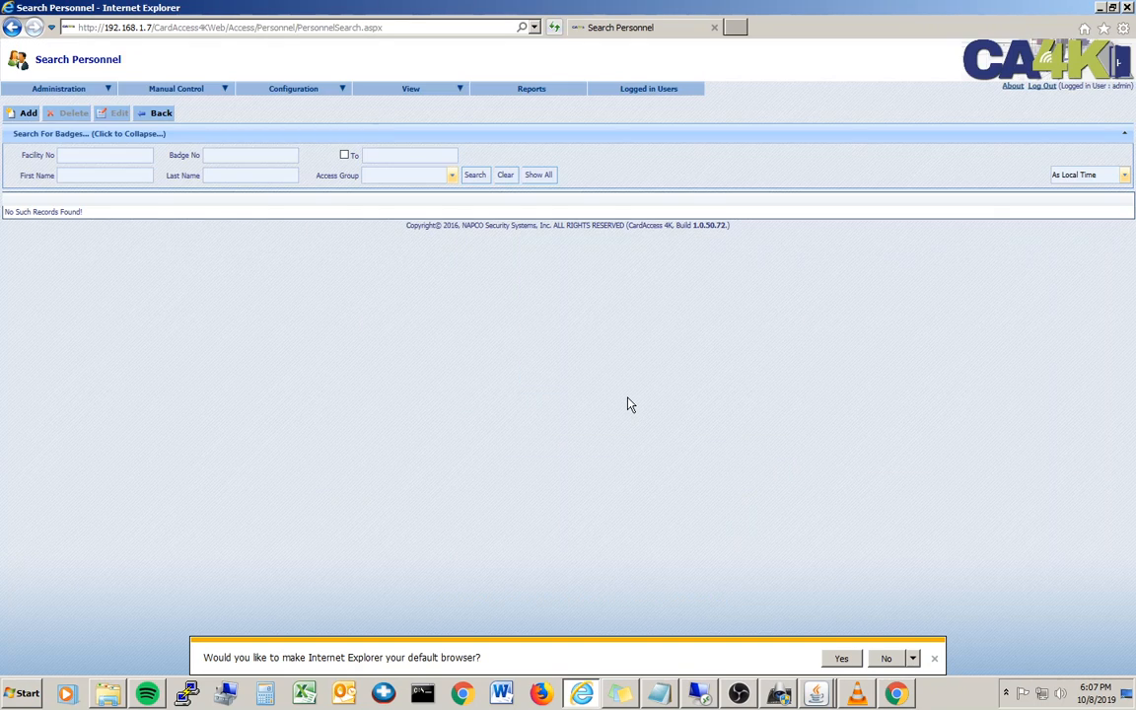
- Start a new personnel record and enter the badge number and the person's first and last name
mouse_move(91, 94)
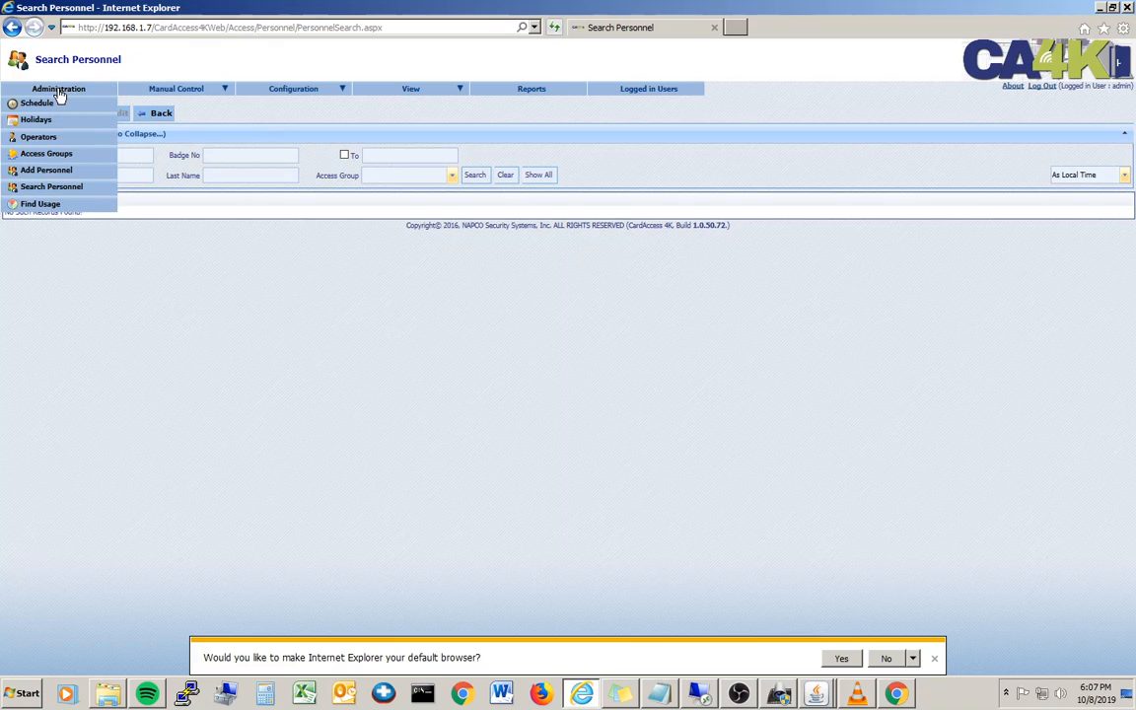
left_click(74, 175)
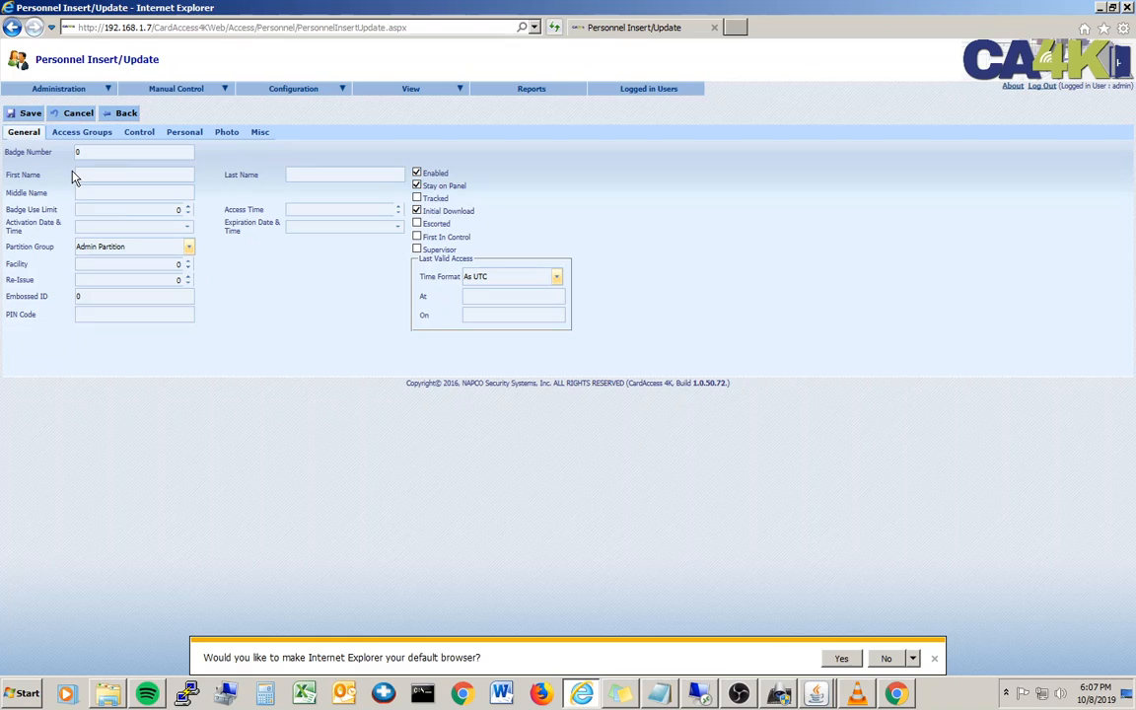
left_click(79, 153)
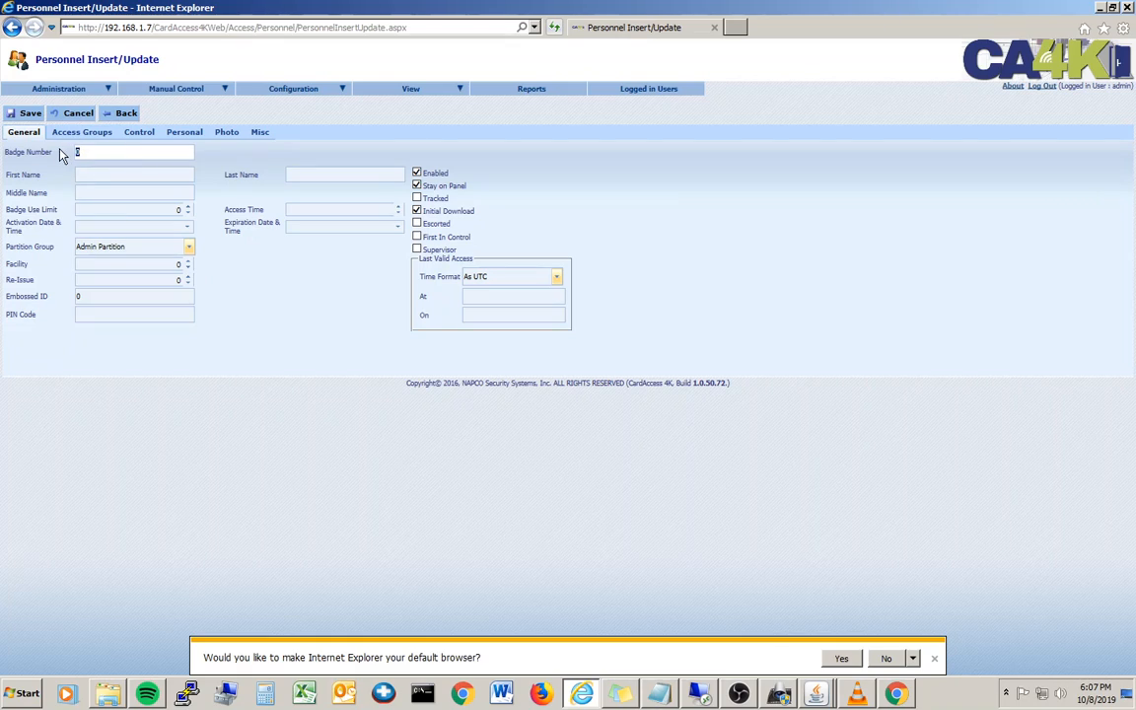
type("1234")
left_click(87, 174)
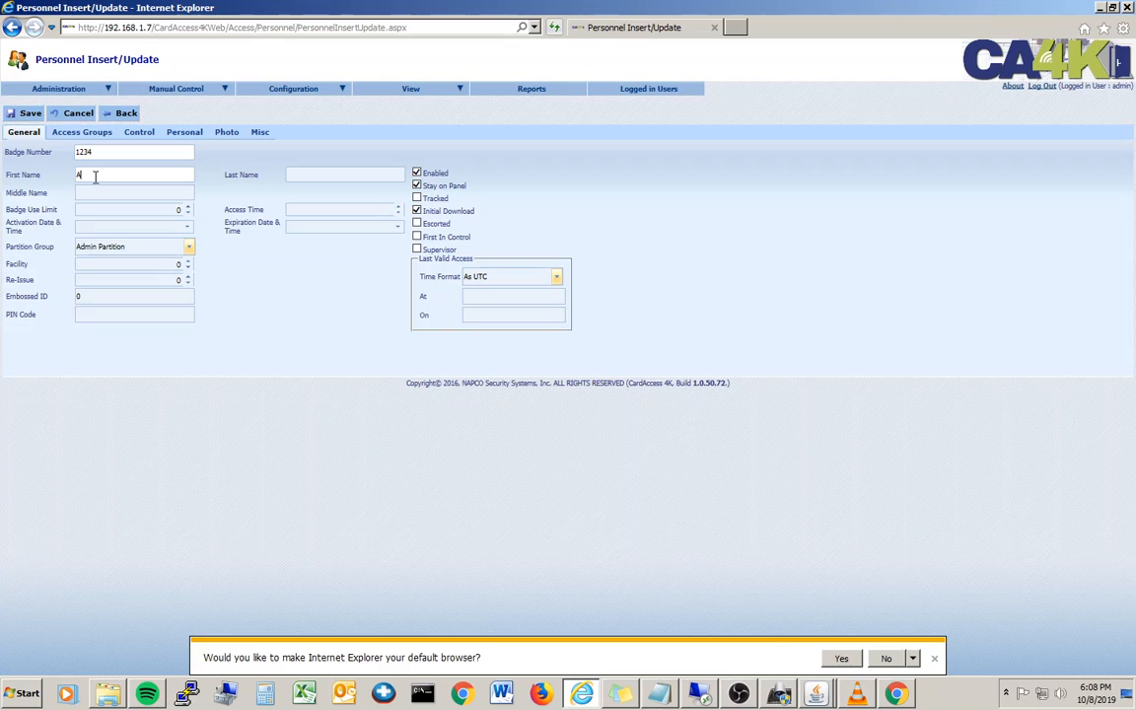
type("Alex")
key("Tab")
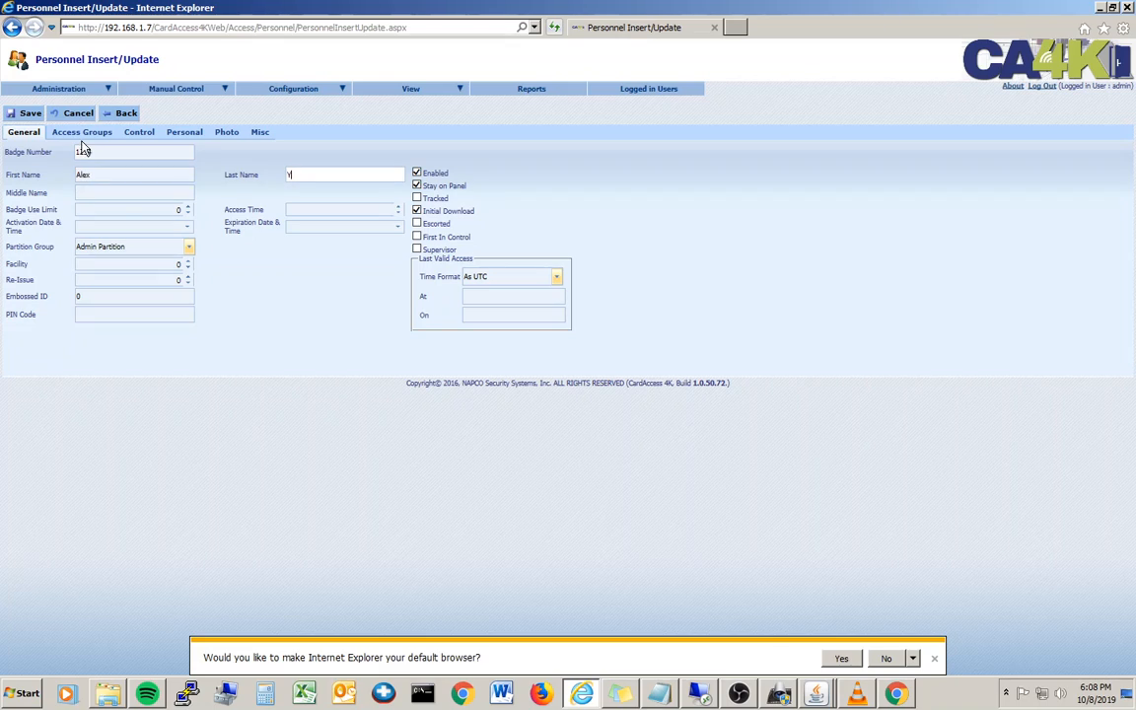
- Assign the access groups Warehouse A in row 1 and Warehouse B in row 2 of the personnel record
left_click(83, 137)
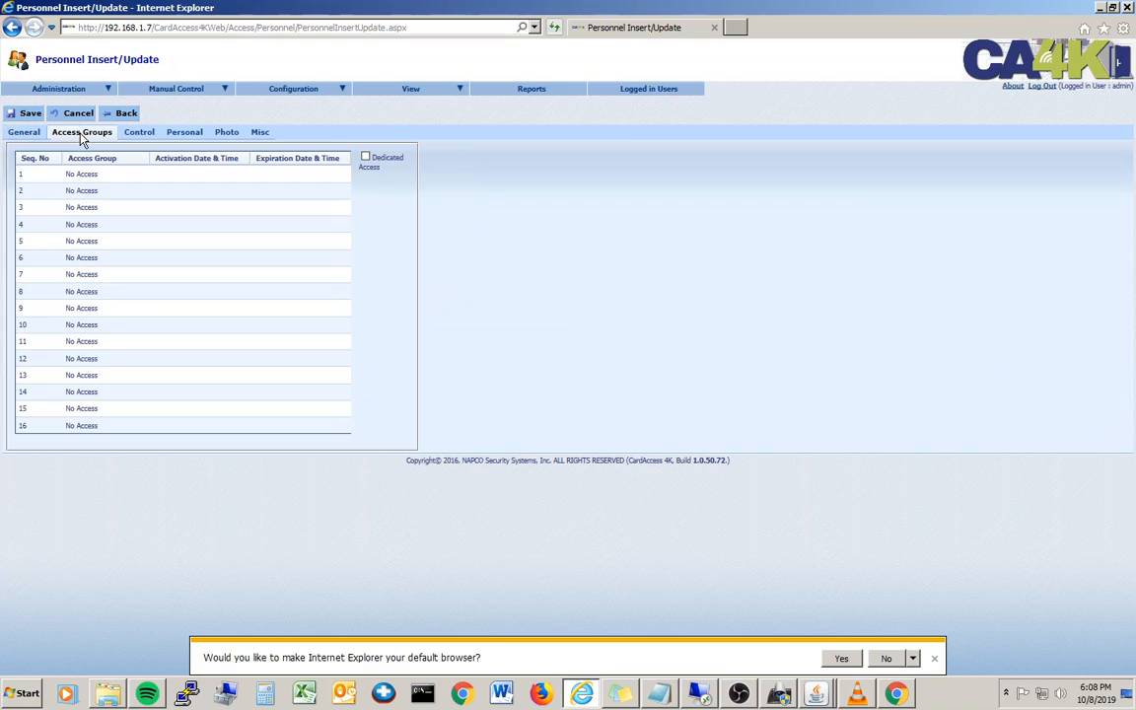
left_click(126, 178)
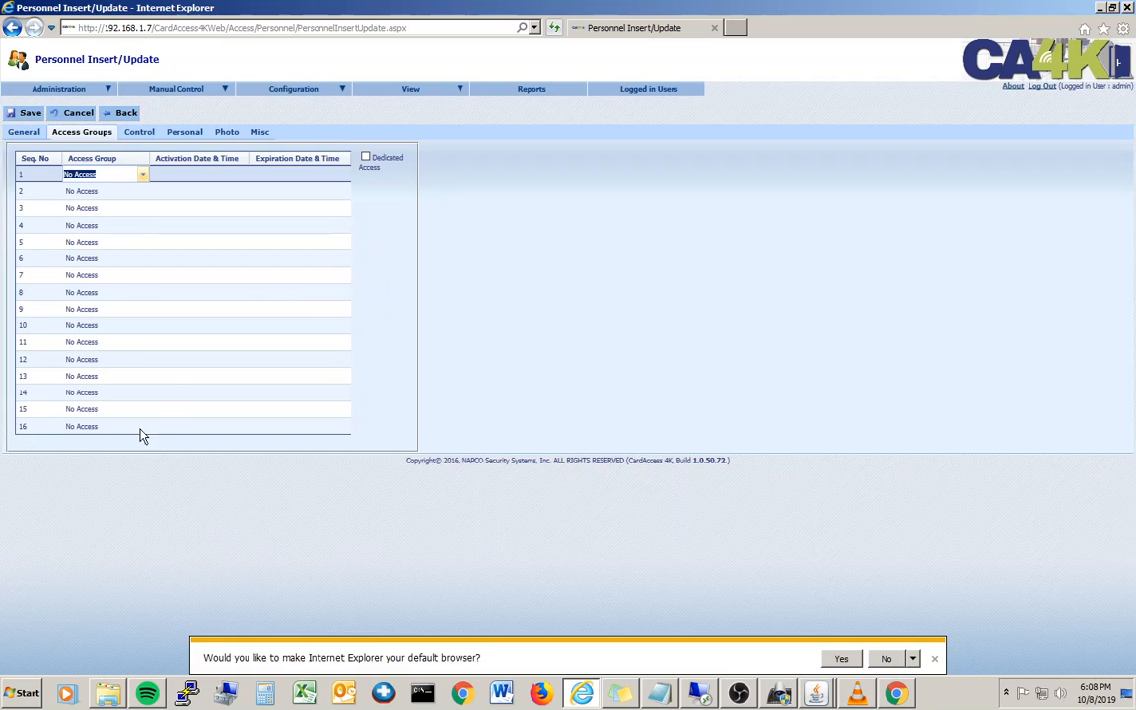
left_click(144, 177)
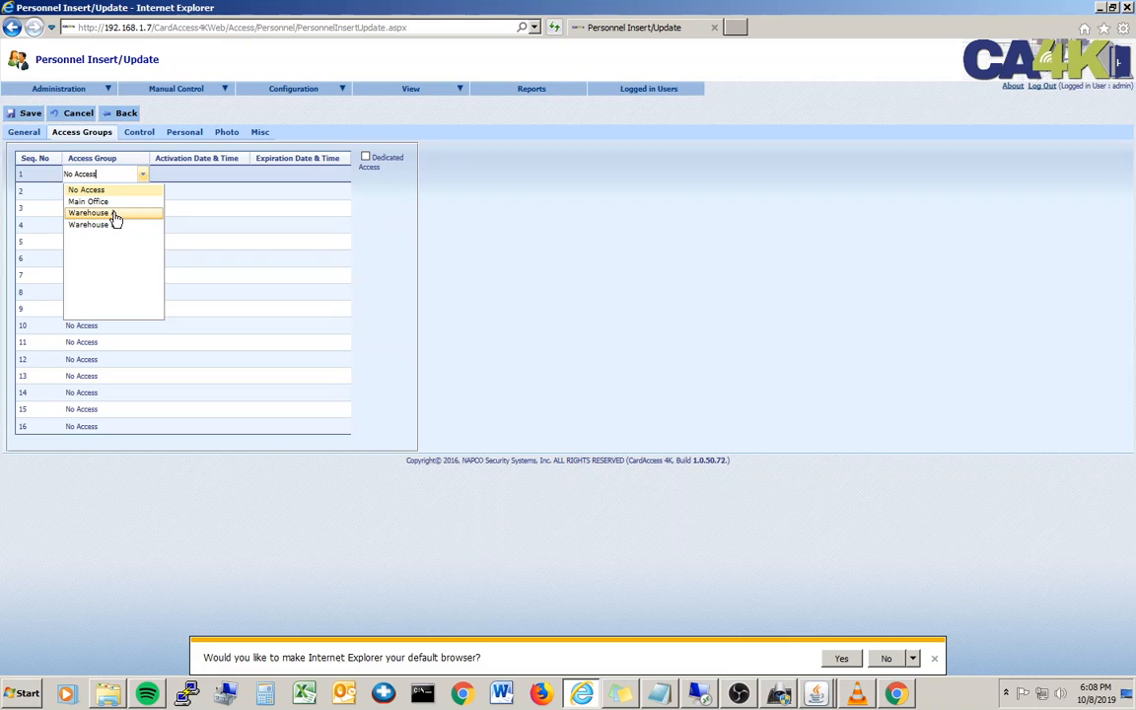
left_click(114, 214)
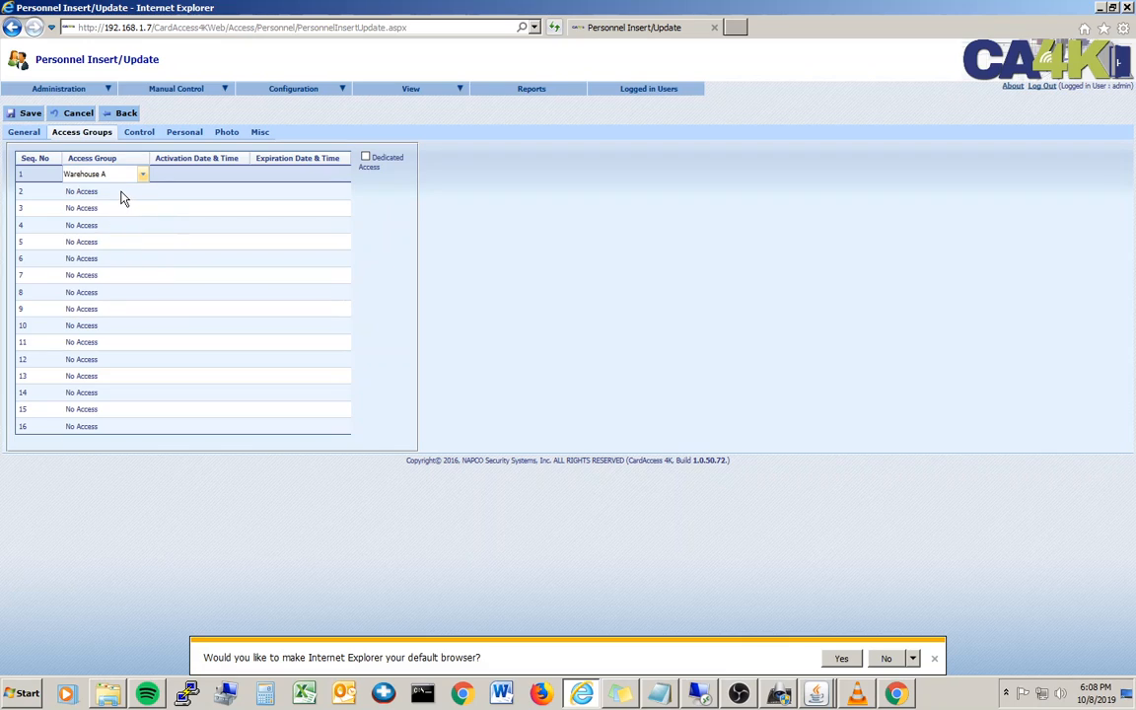
left_click(115, 189)
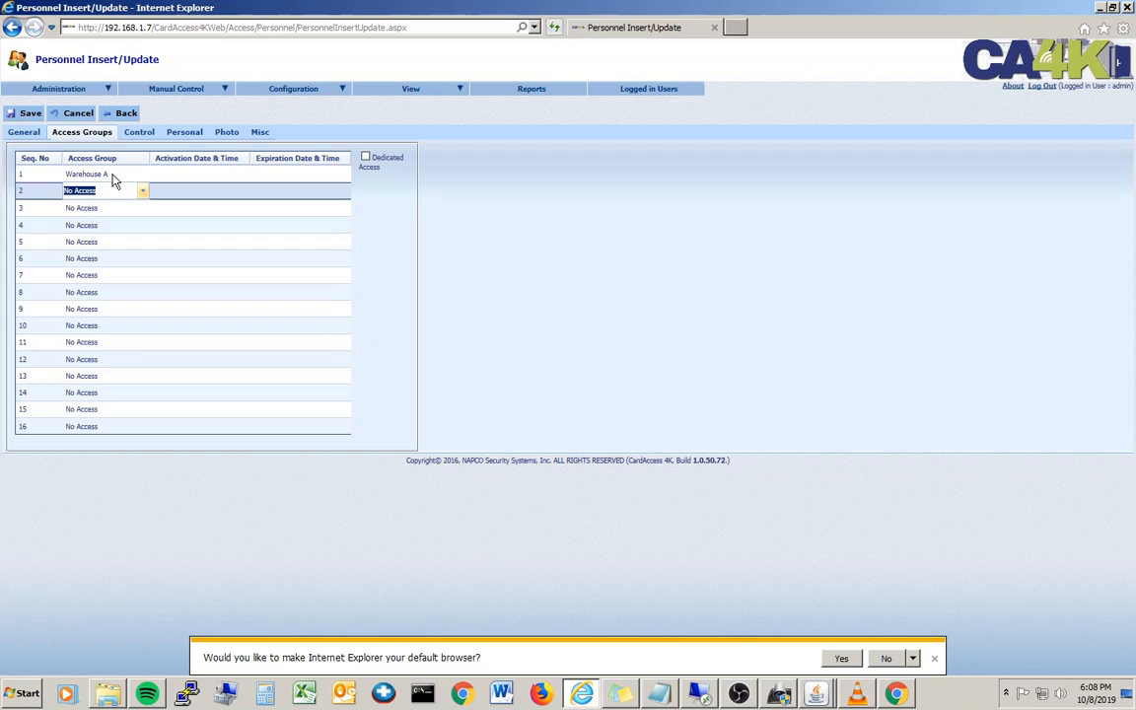
left_click(143, 191)
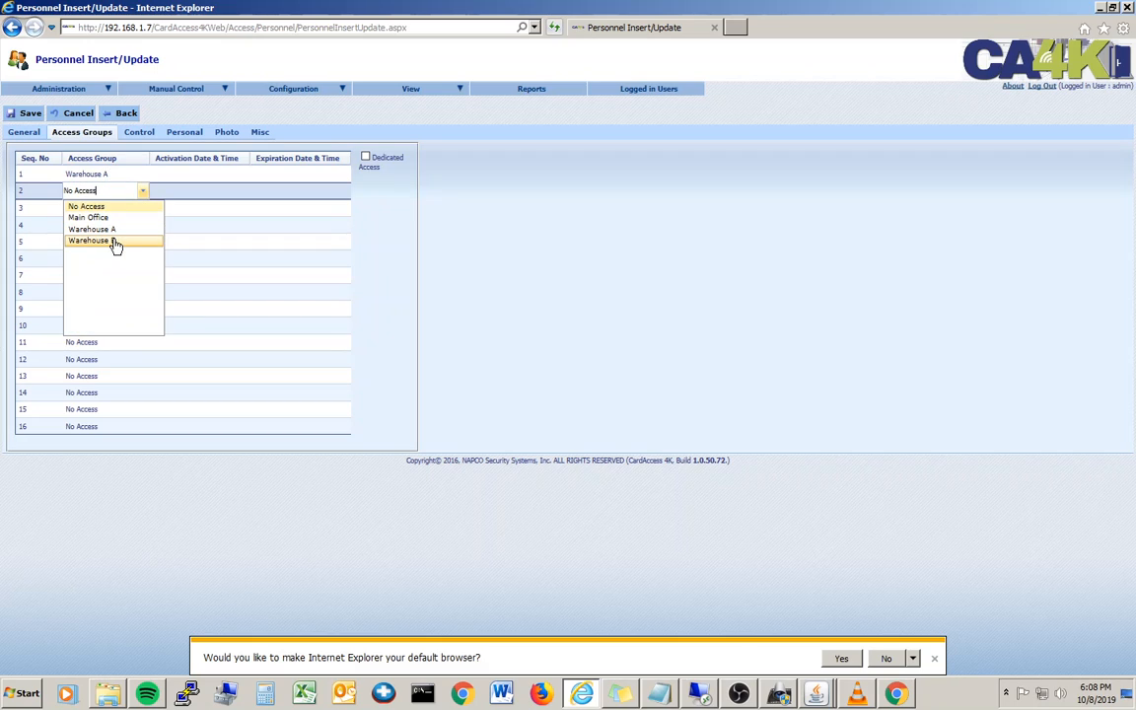
left_click(115, 242)
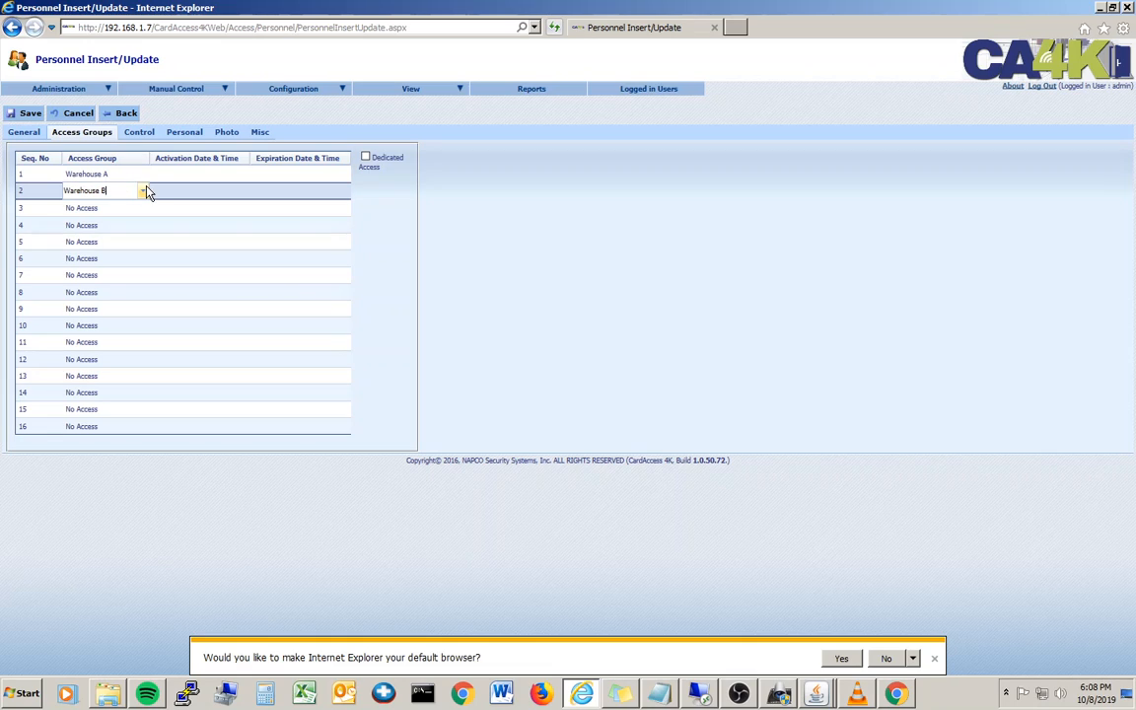
left_click(139, 214)
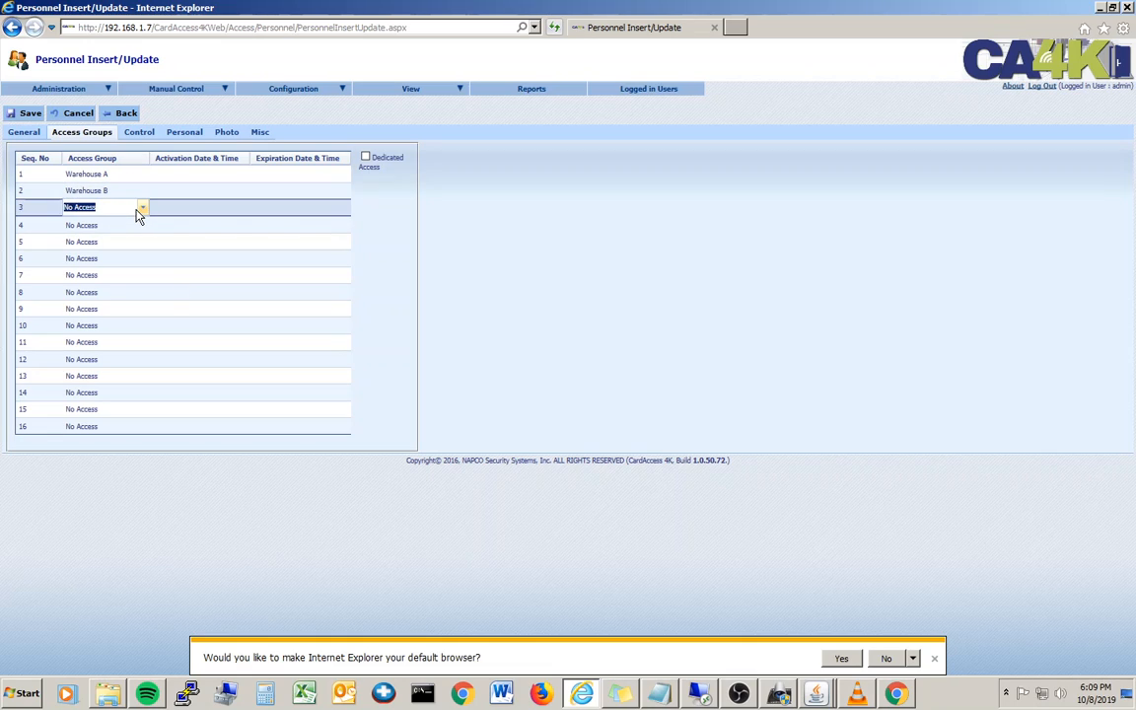
left_click(140, 211)
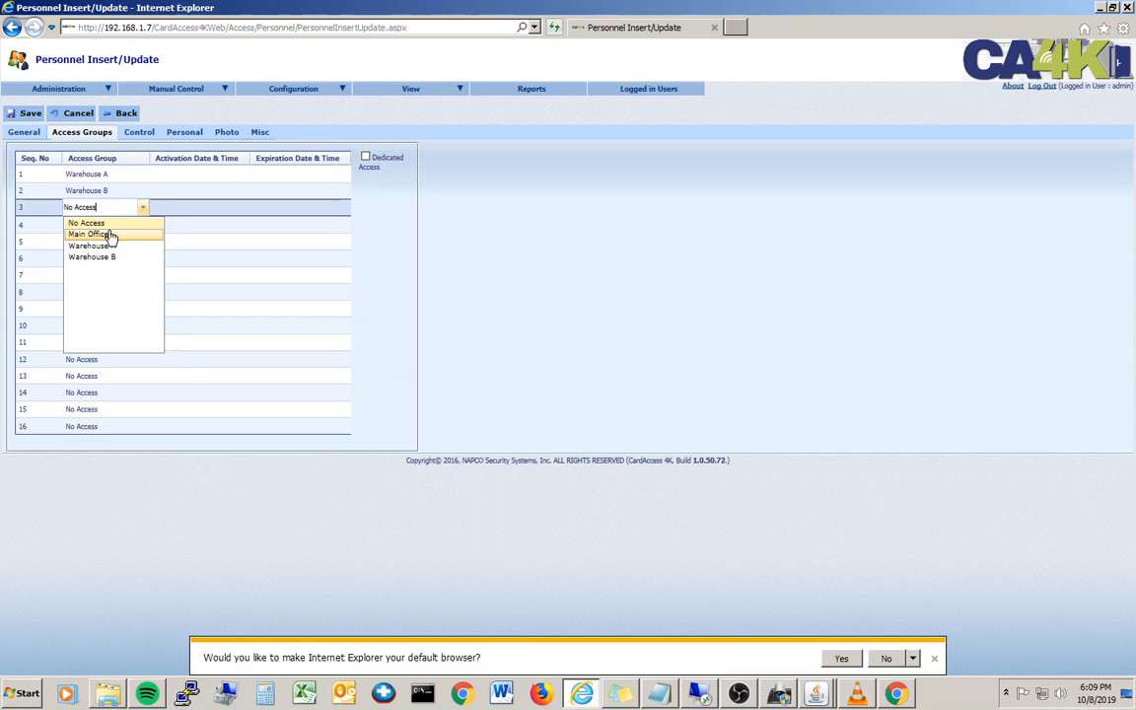
left_click(486, 232)
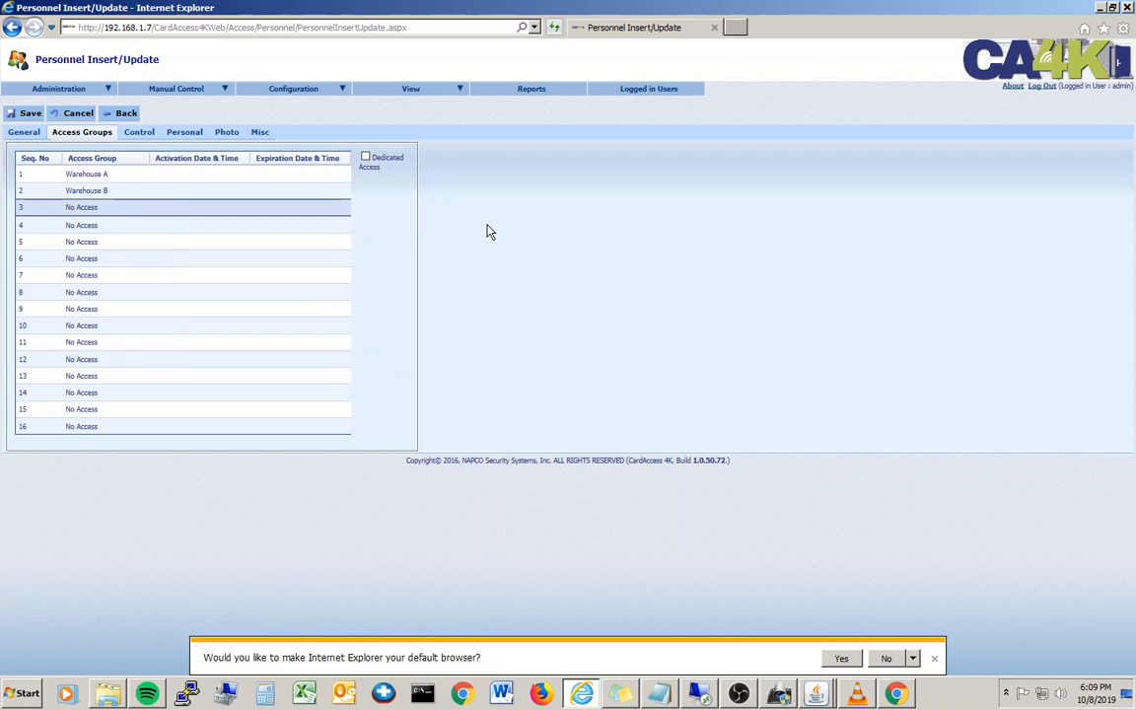
left_click(176, 138)
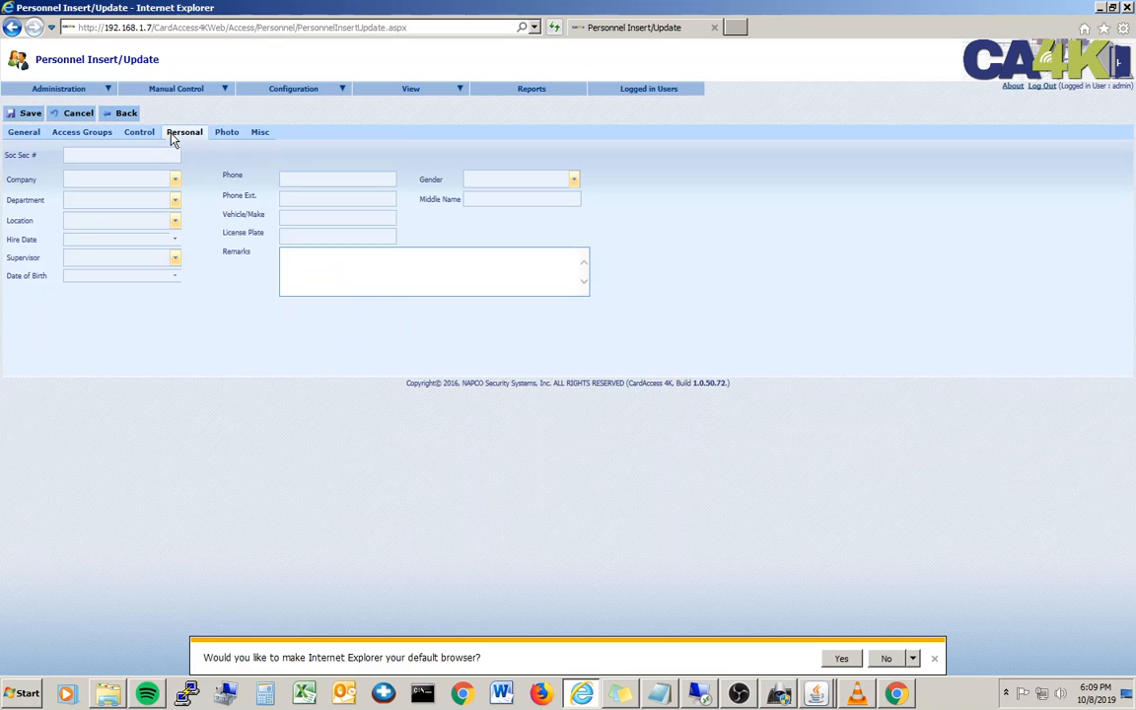
left_click(114, 155)
left_click(85, 277)
- Enter the employee ID in the record's miscellaneous fields
left_click(252, 135)
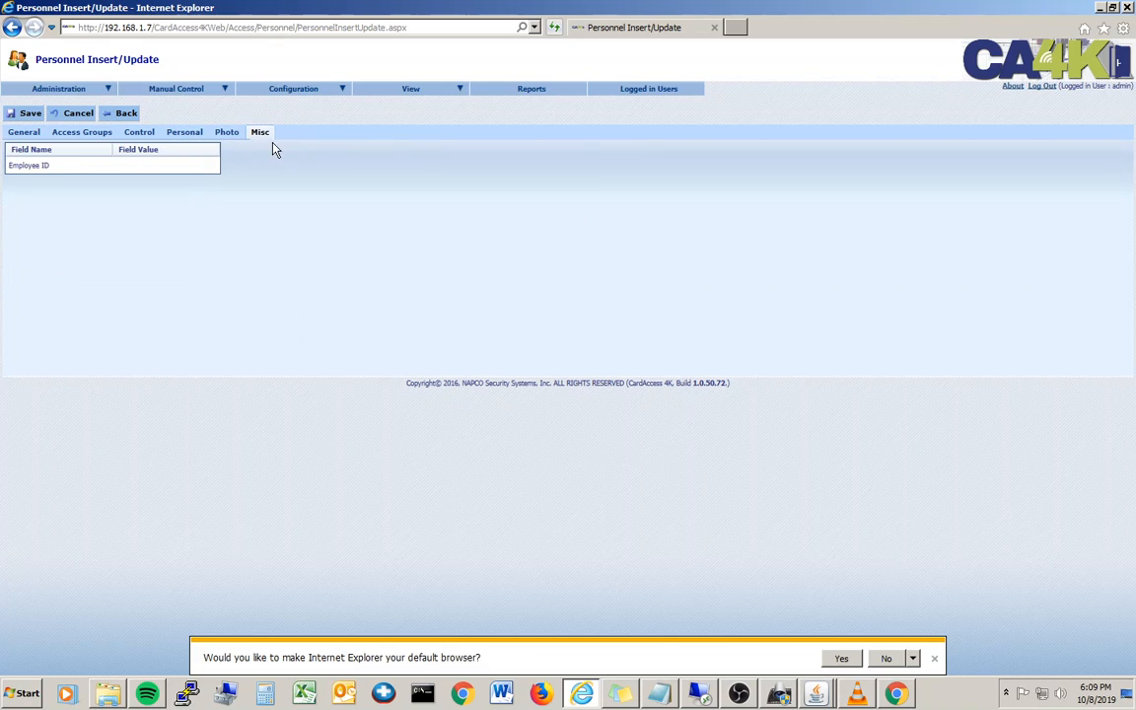
left_click(173, 165)
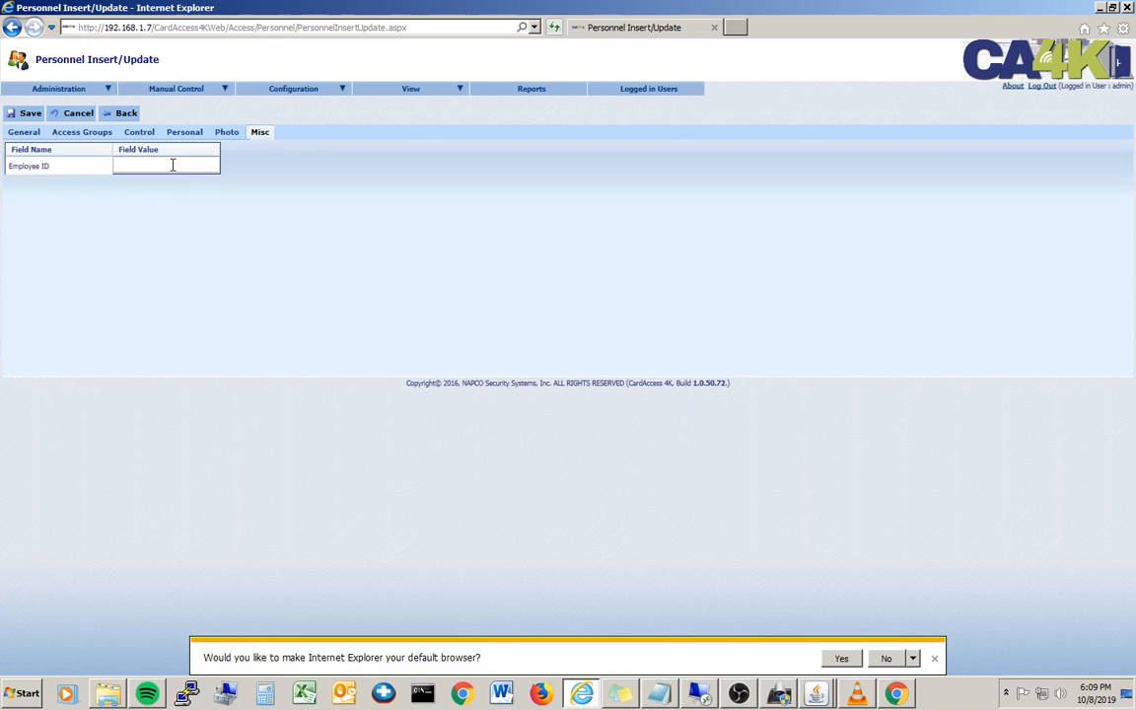
type("83726")
- Import person10-512.png from the Desktop as the photo for the personnel record
left_click(226, 137)
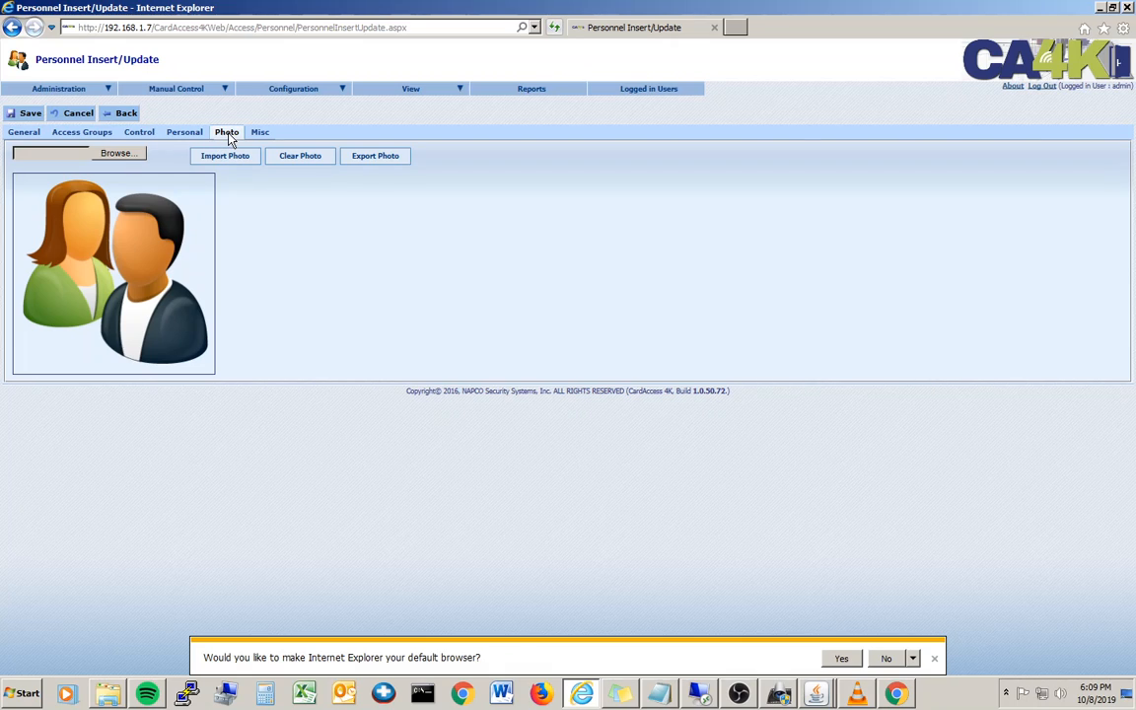
left_click(126, 158)
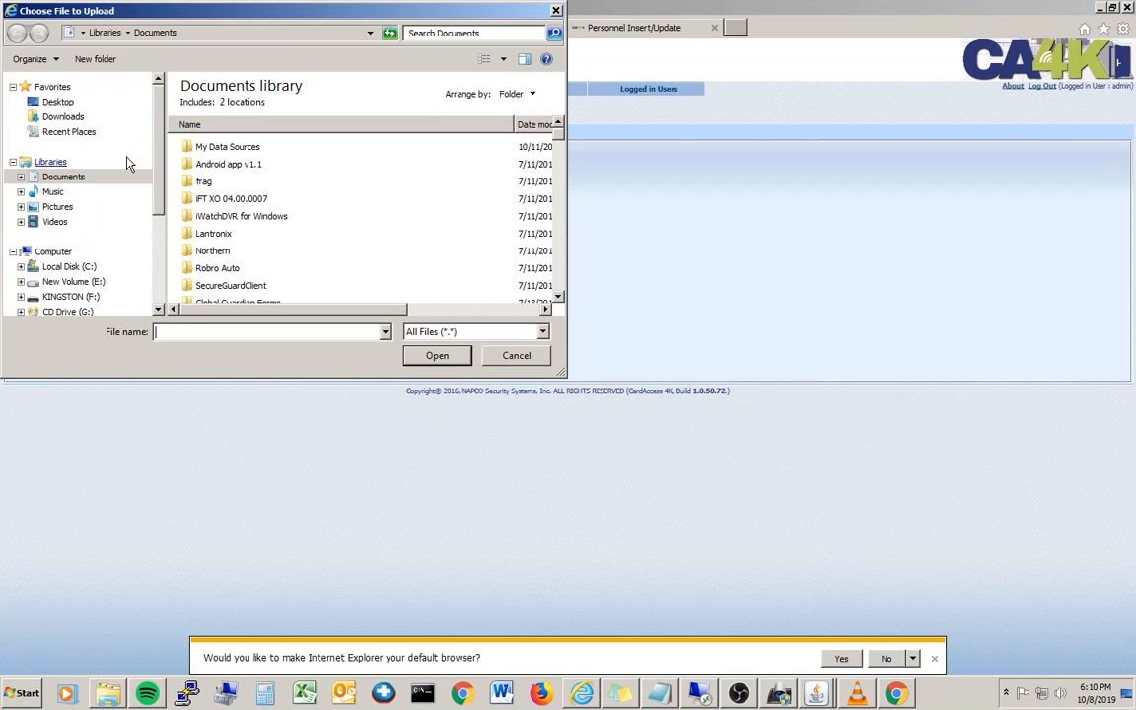
left_click(59, 103)
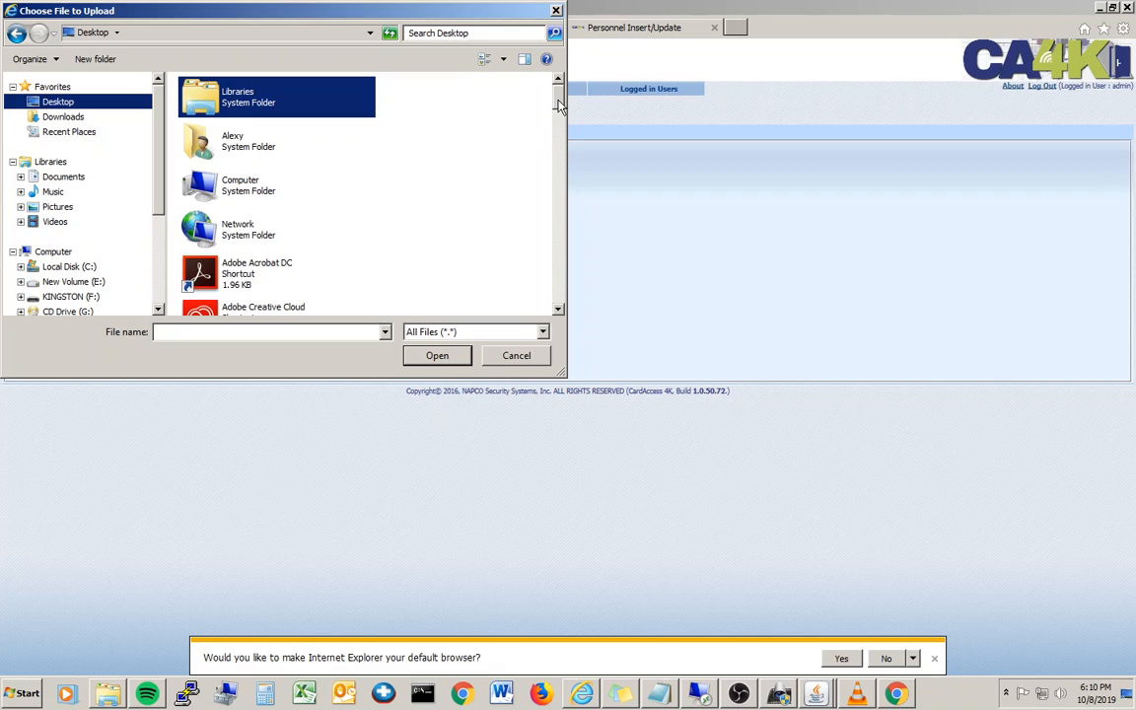
left_click_drag(559, 93, 560, 298)
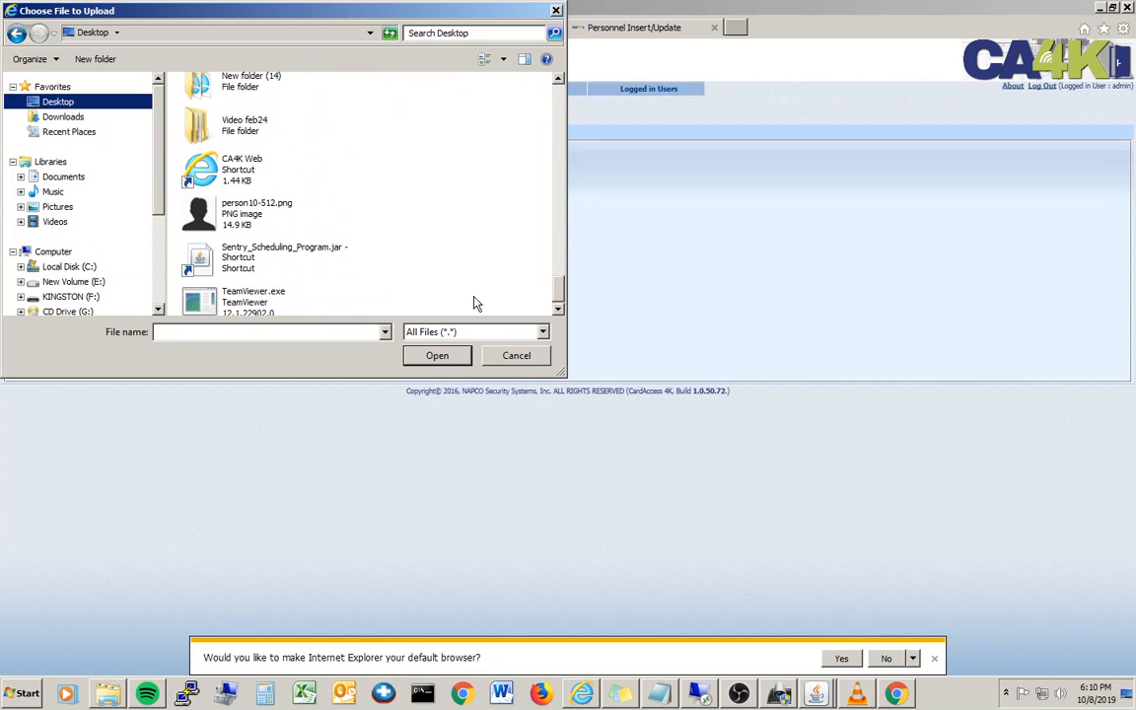
left_click(241, 195)
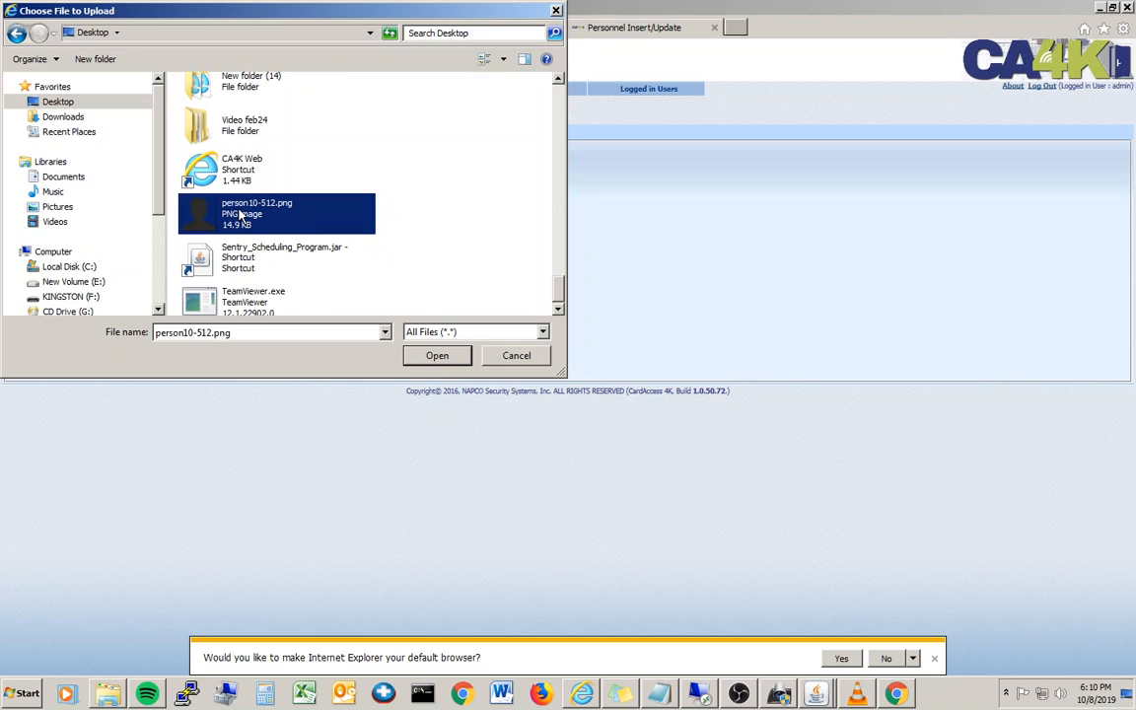
left_click(436, 356)
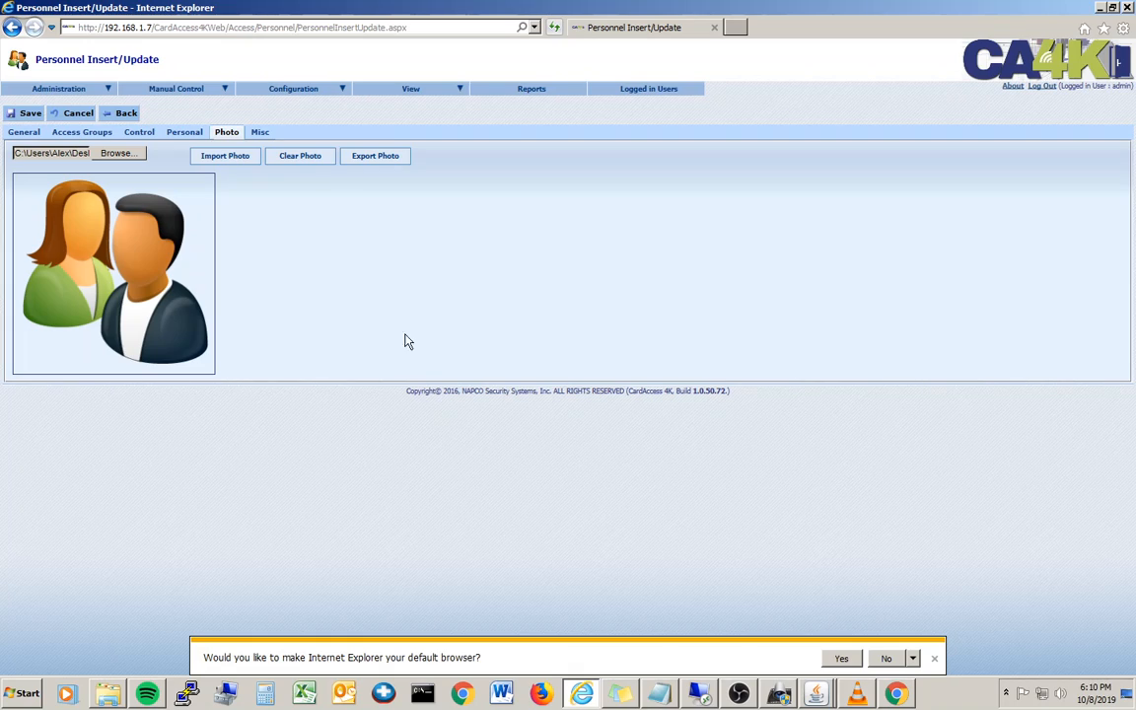
left_click(235, 161)
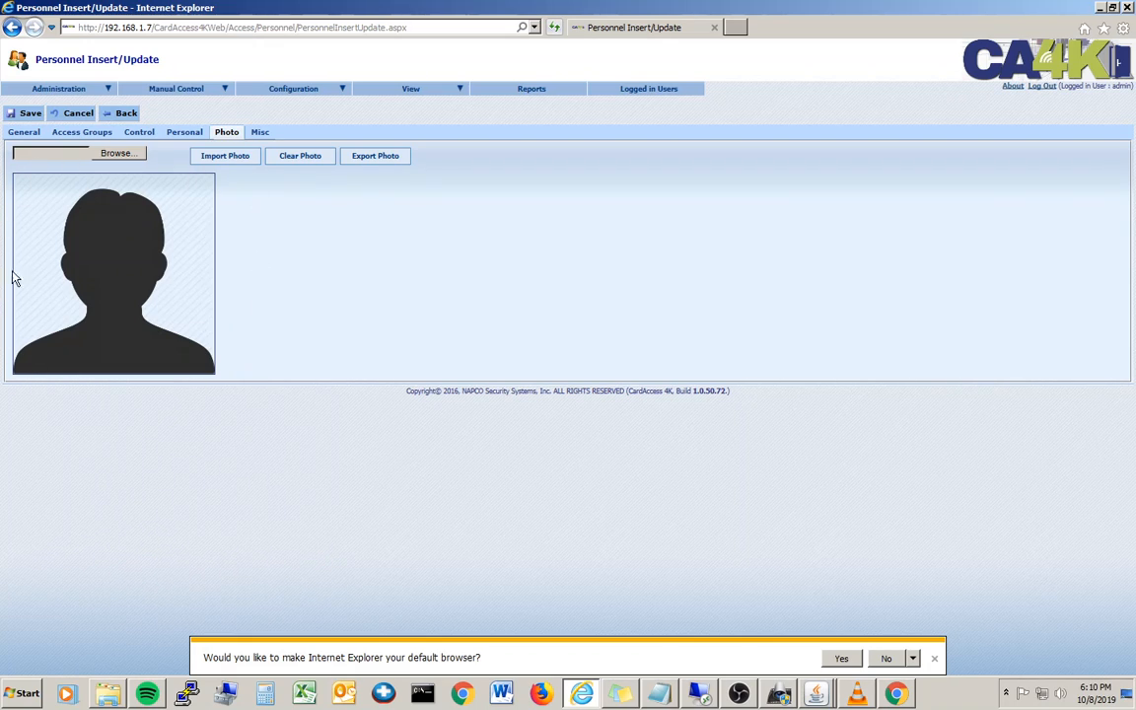
- Return to the record's general settings and examine the Enabled option and the activation and expiration date fields
left_click(21, 136)
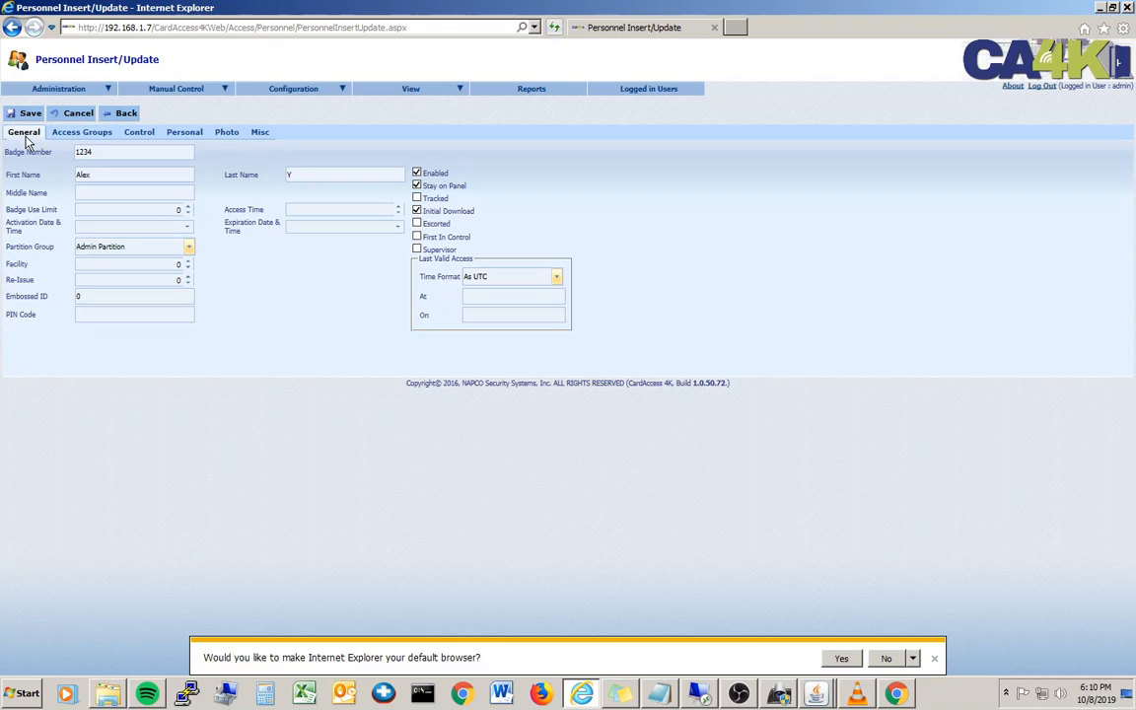
double_click(434, 173)
left_click(422, 176)
left_click_drag(6, 222, 55, 223)
left_click(232, 228)
left_click_drag(227, 231, 246, 232)
- Set the badge's activation date and time to 10/13/2019 02 PM
left_click(188, 229)
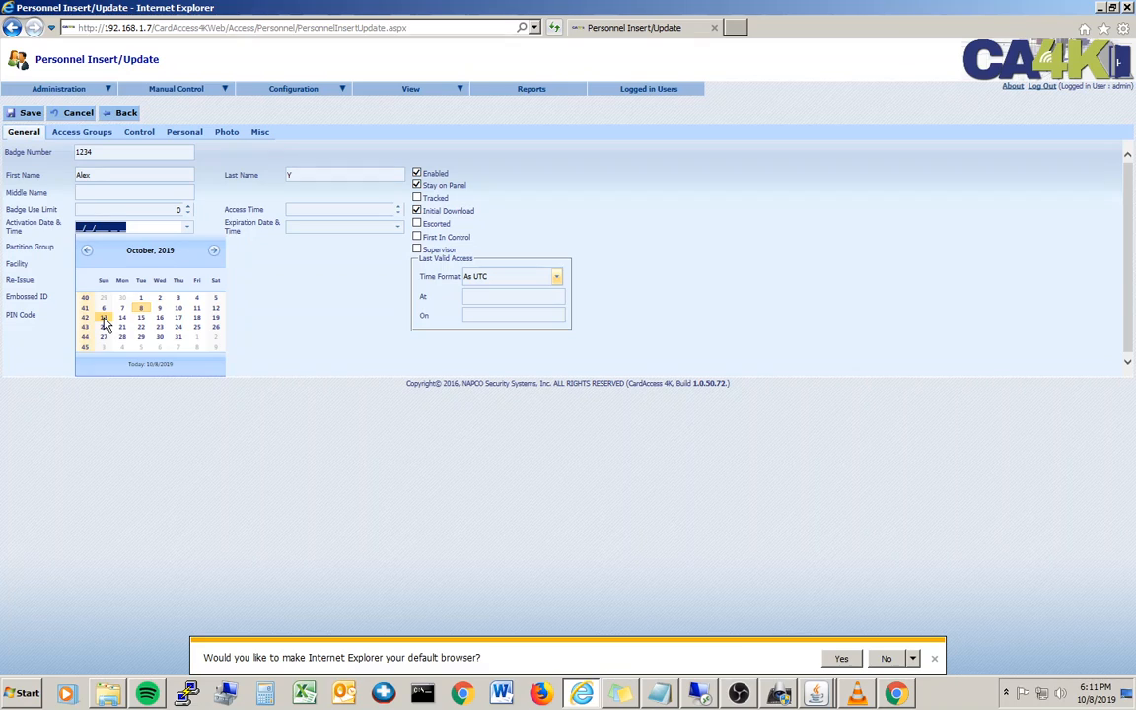
left_click(104, 319)
left_click(187, 229)
left_click(105, 318)
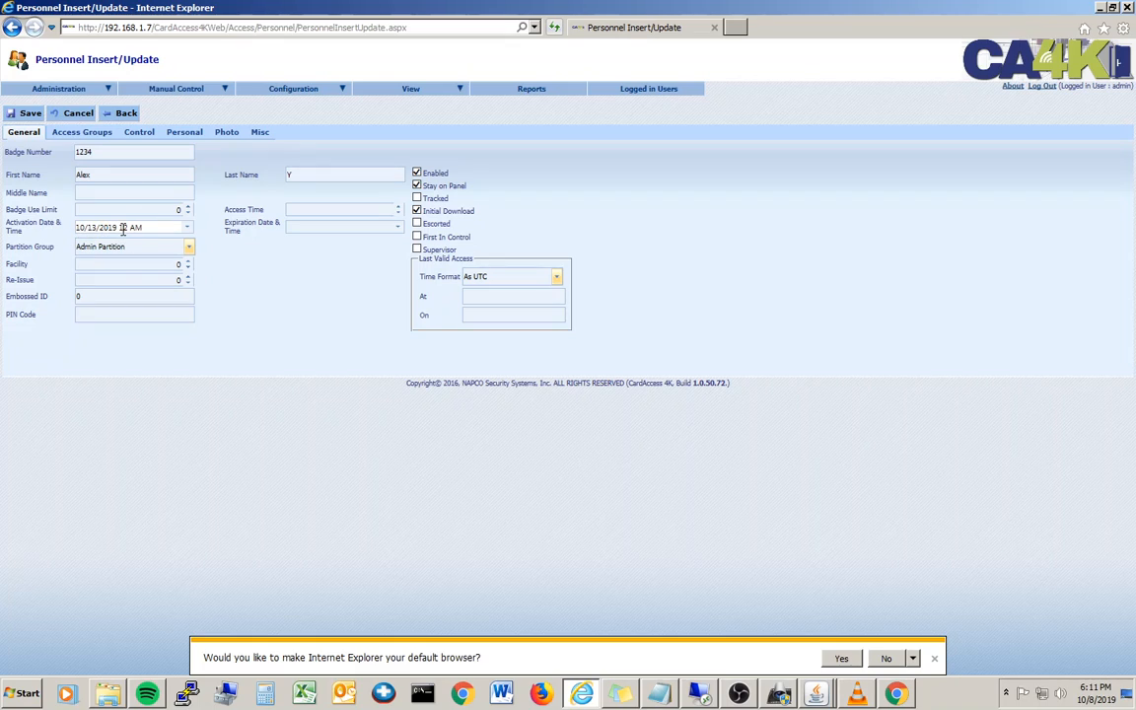
key("Delete")
key("Delete")
type("2")
key("Delete")
type("P")
- Set the badge's expiration date and time to 10/30/2019 12 AM, keeping Stay on Panel enabled
left_click(397, 231)
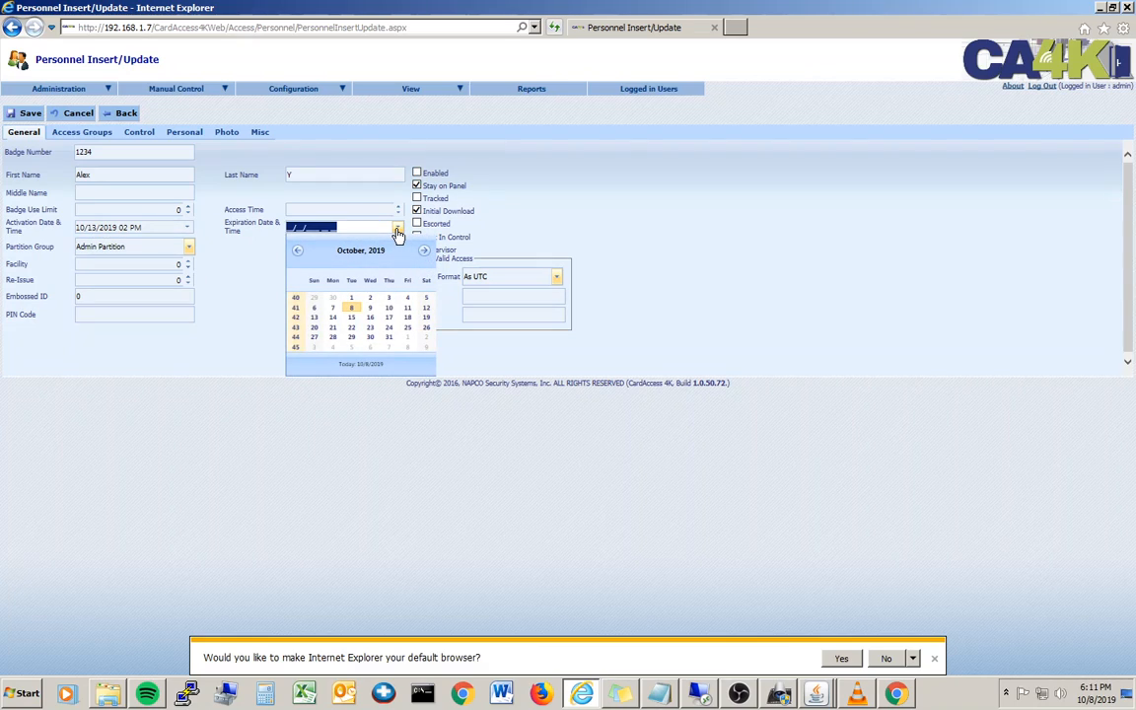
left_click(371, 339)
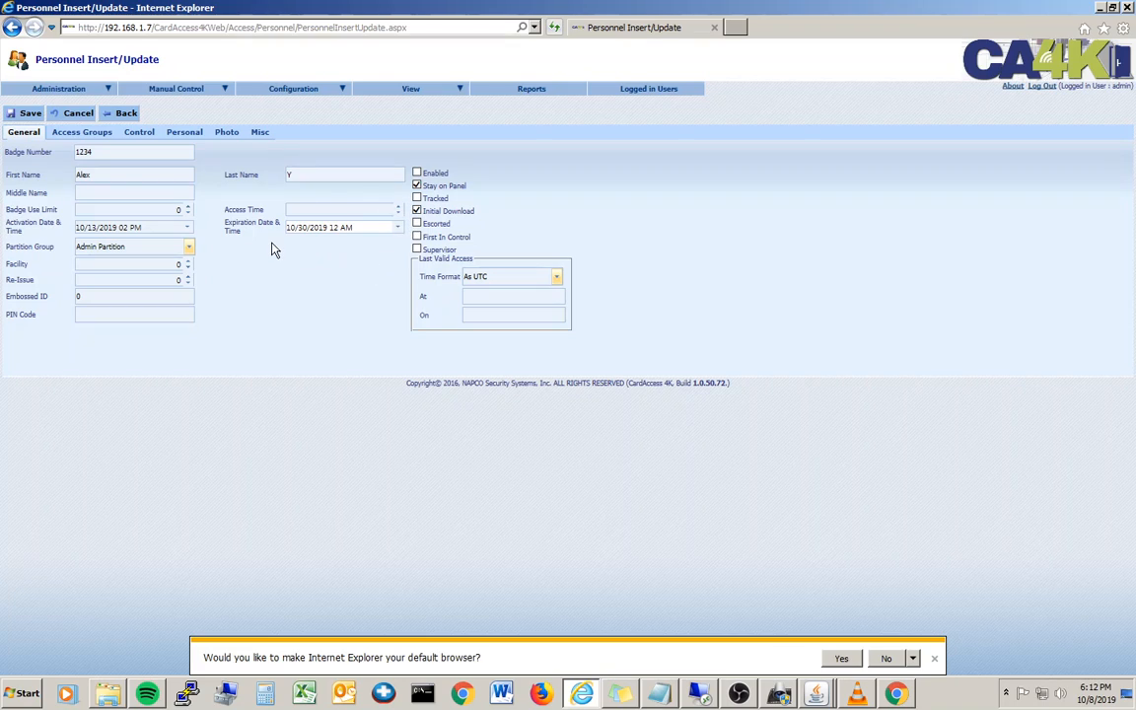
left_click(416, 186)
left_click(416, 185)
- Clear both the activation and the expiration date and time from the badge's general settings
triple_click(146, 226)
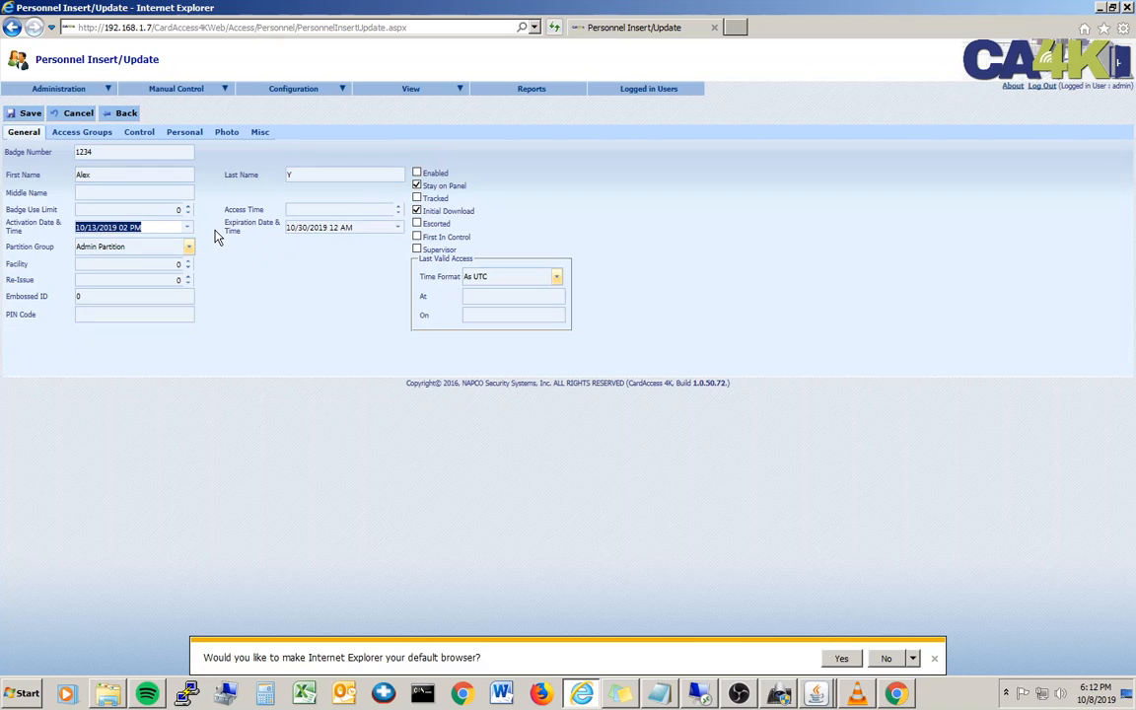
key("Delete")
triple_click(340, 227)
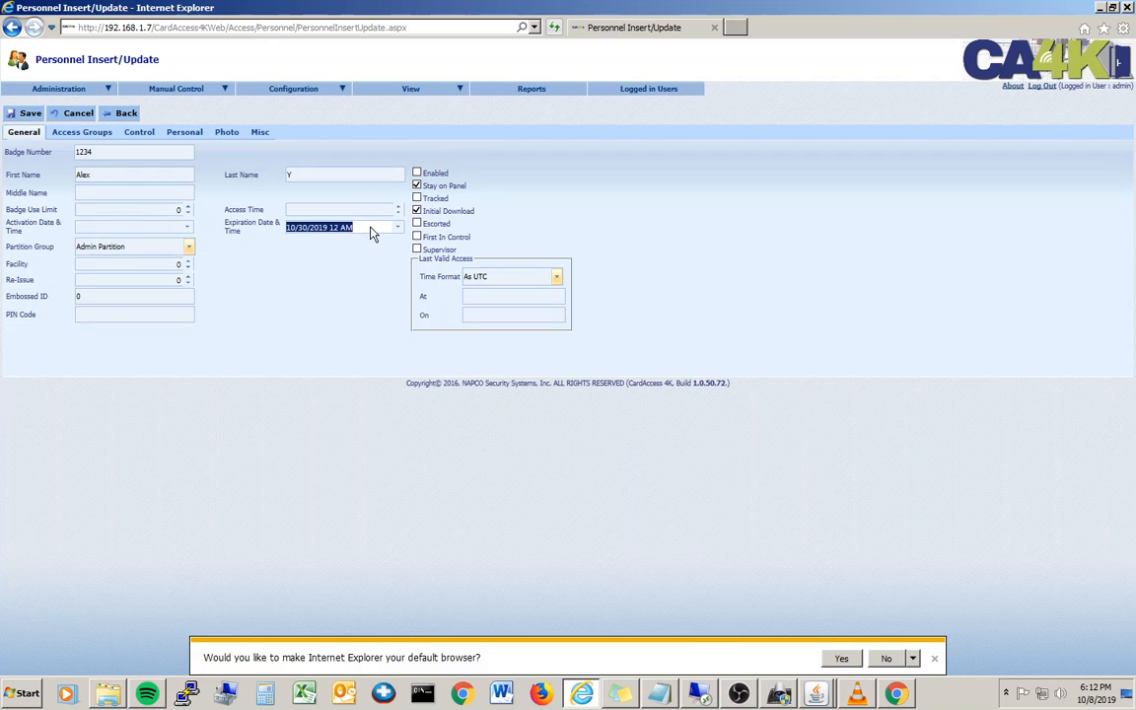
key("Delete")
- Turn on Enabled for the badge and save the new personnel record
left_click(417, 173)
left_click(416, 174)
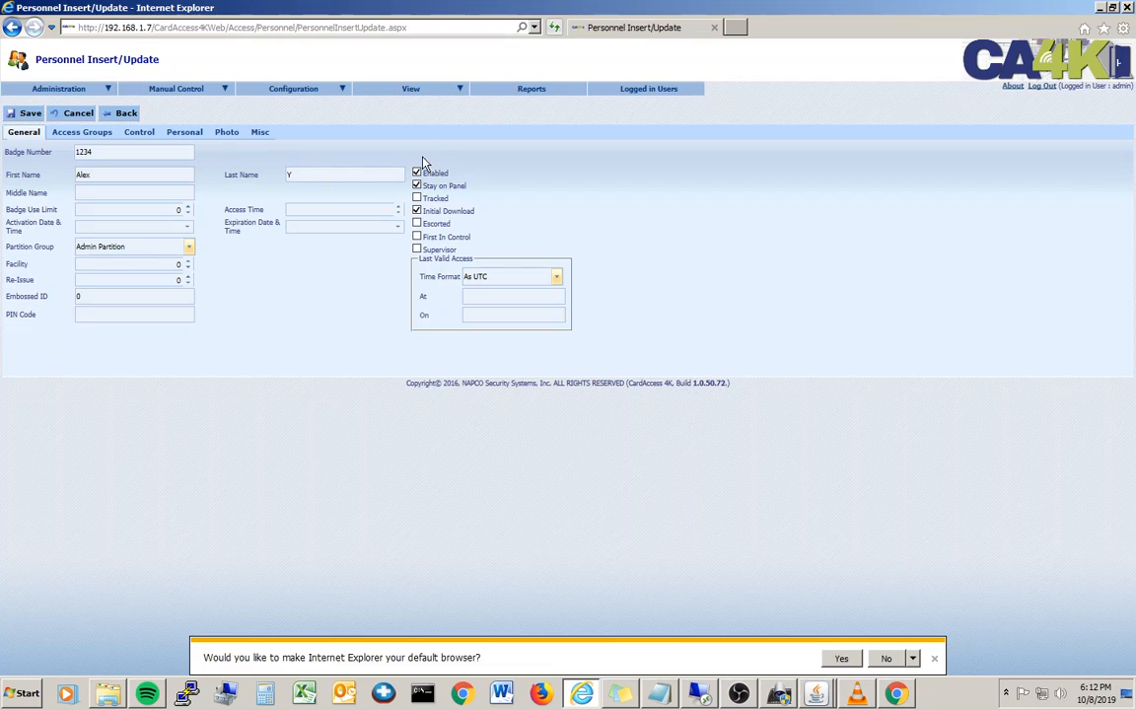
left_click(27, 112)
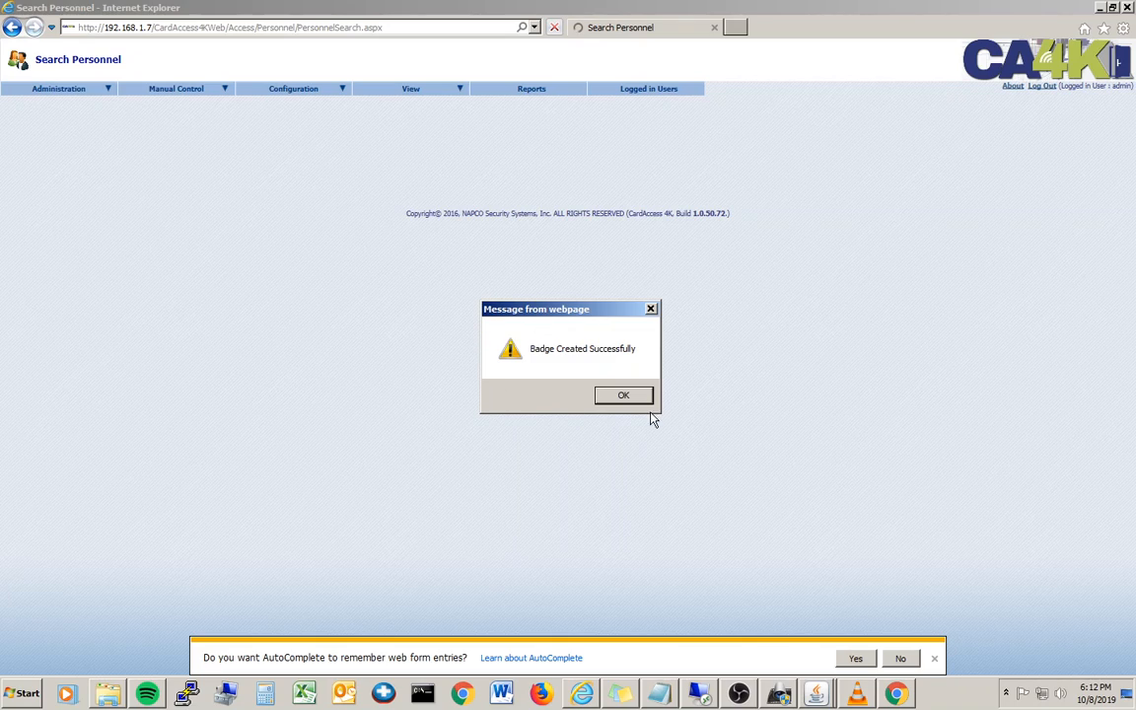
left_click(624, 396)
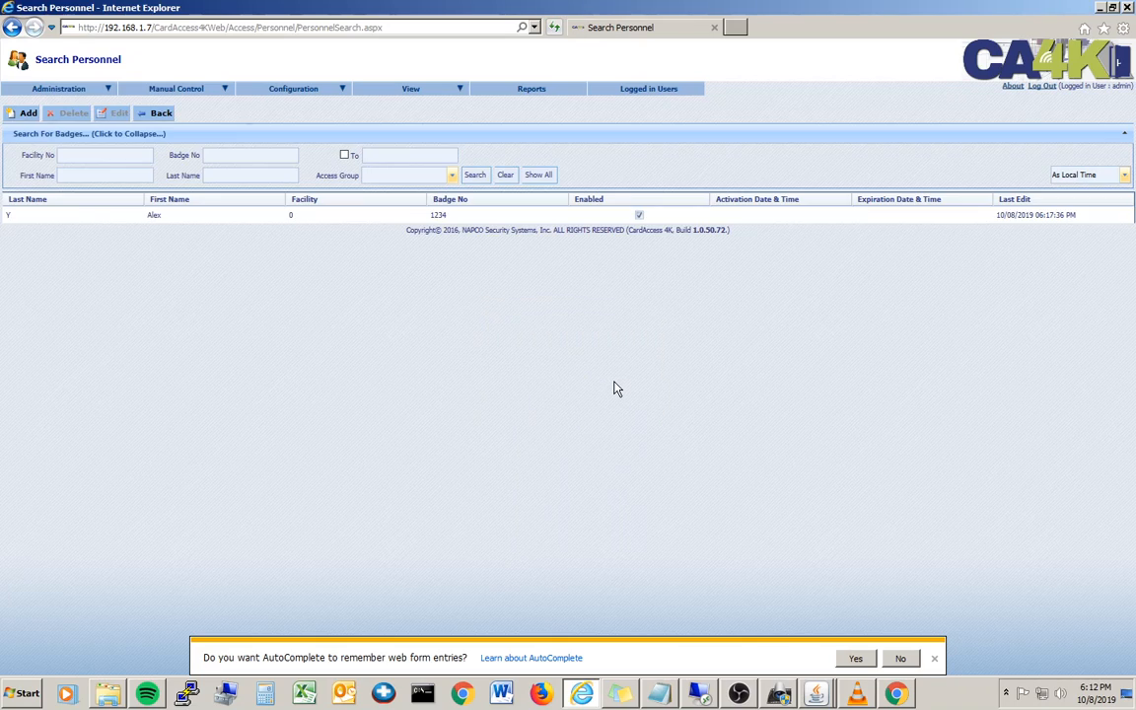
- Delete the newly created badge record from the personnel search list
left_click(256, 217)
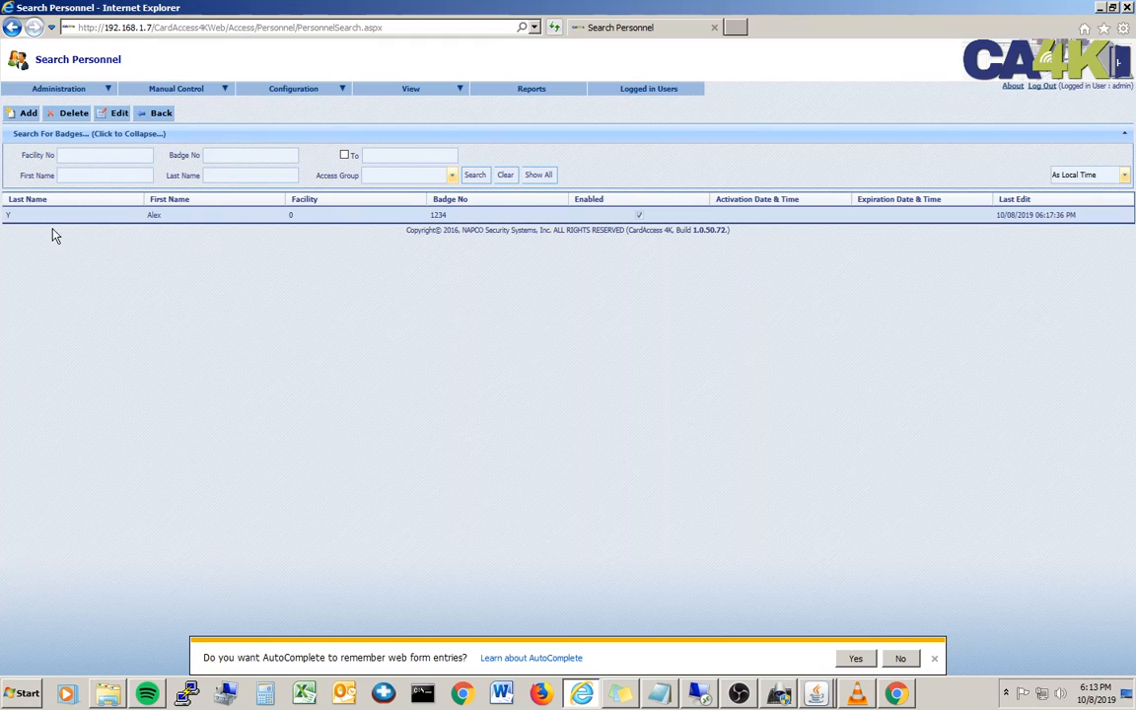
mouse_move(97, 89)
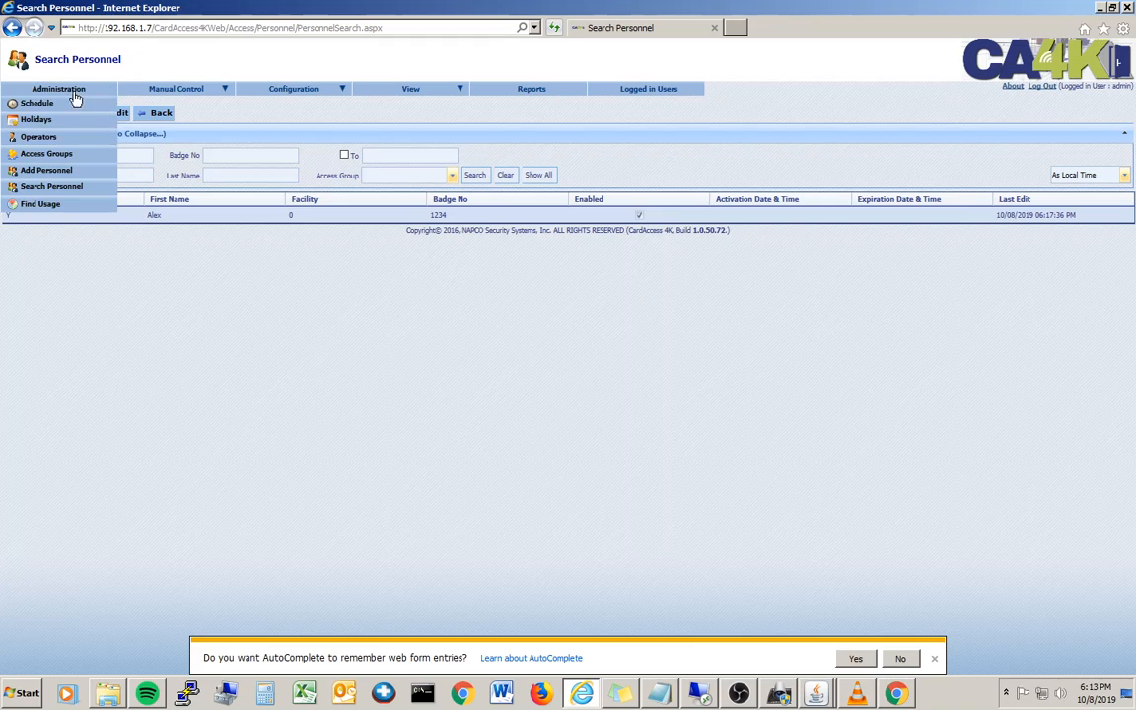
left_click(135, 216)
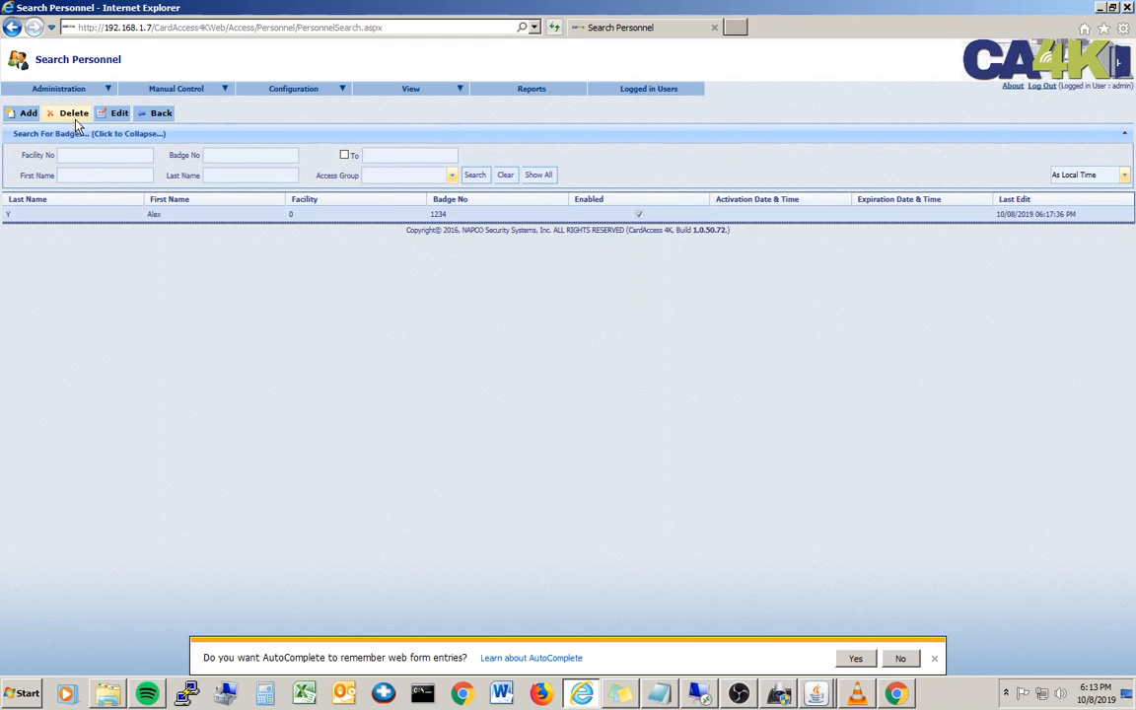
left_click(74, 115)
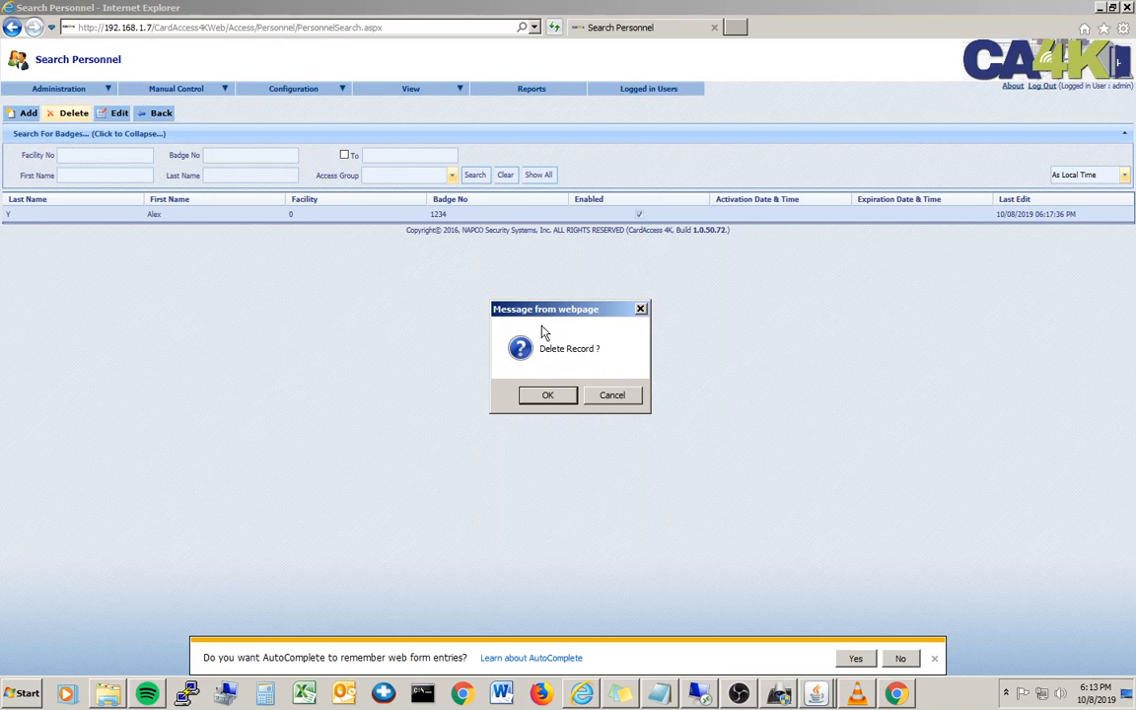
left_click(533, 397)
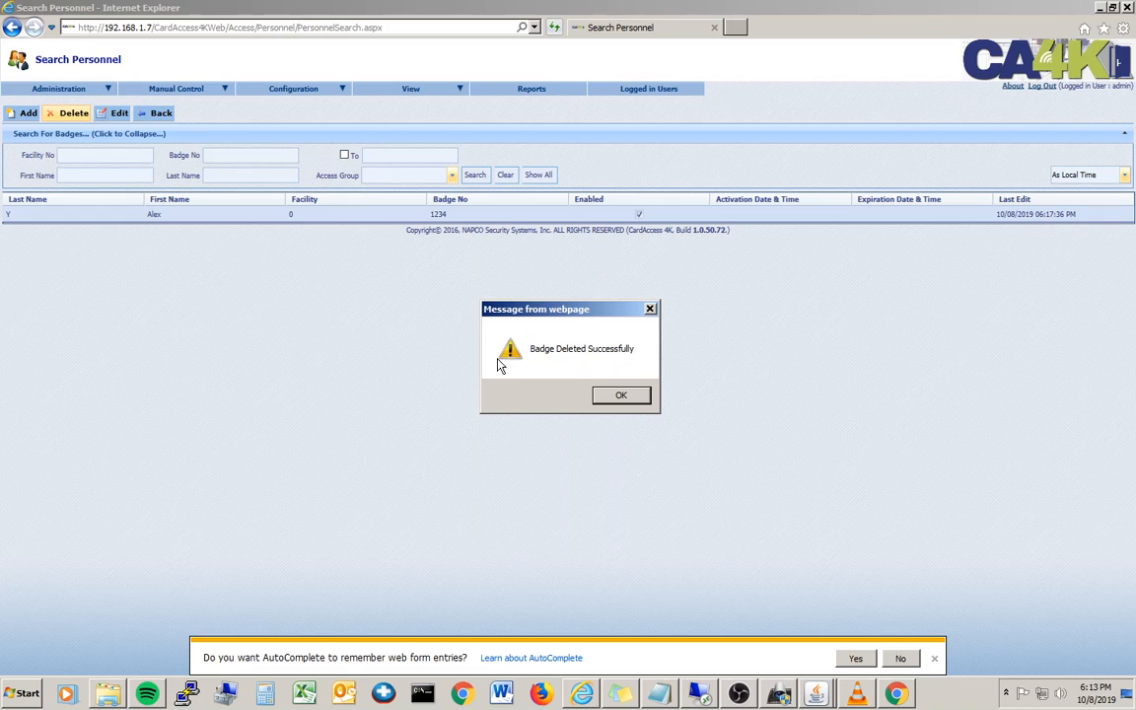
left_click(616, 397)
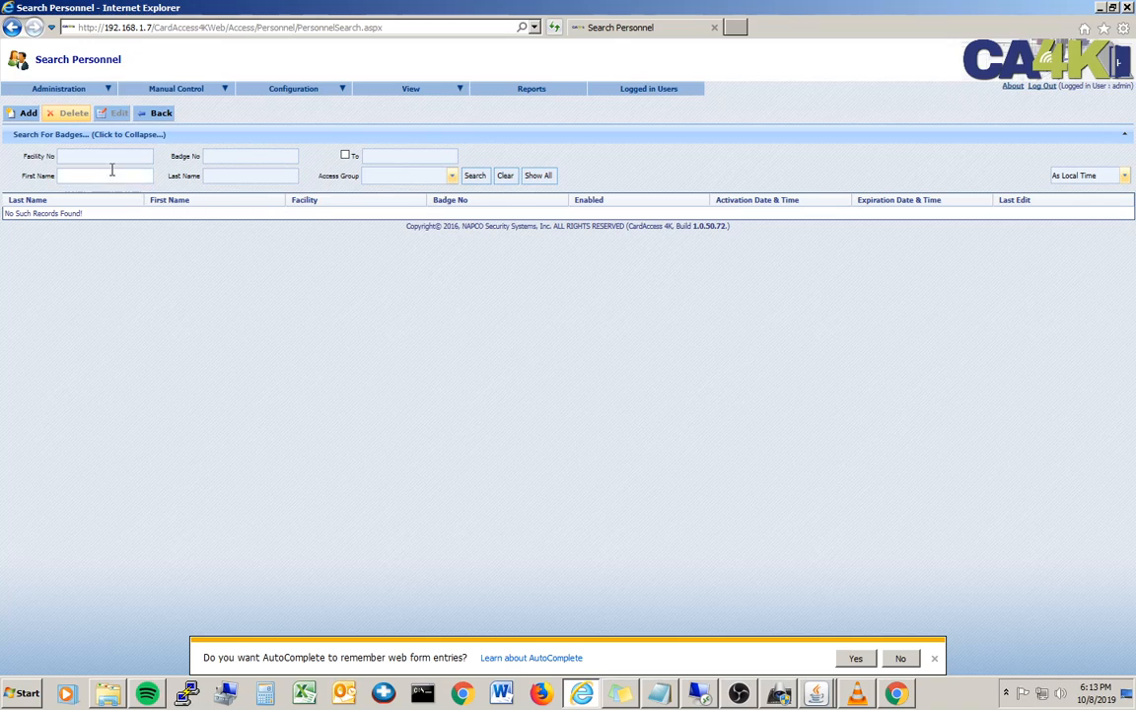
- Start a new personnel record and turn off its Enabled option, keeping Stay on Panel selected
left_click(29, 115)
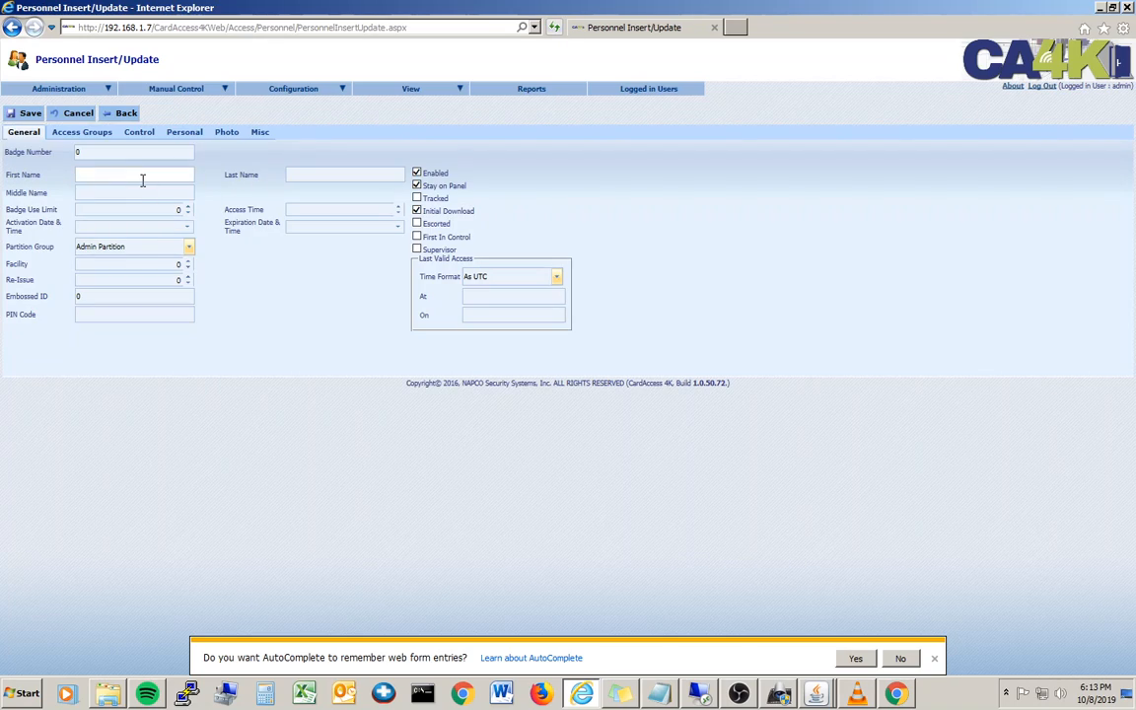
left_click(417, 173)
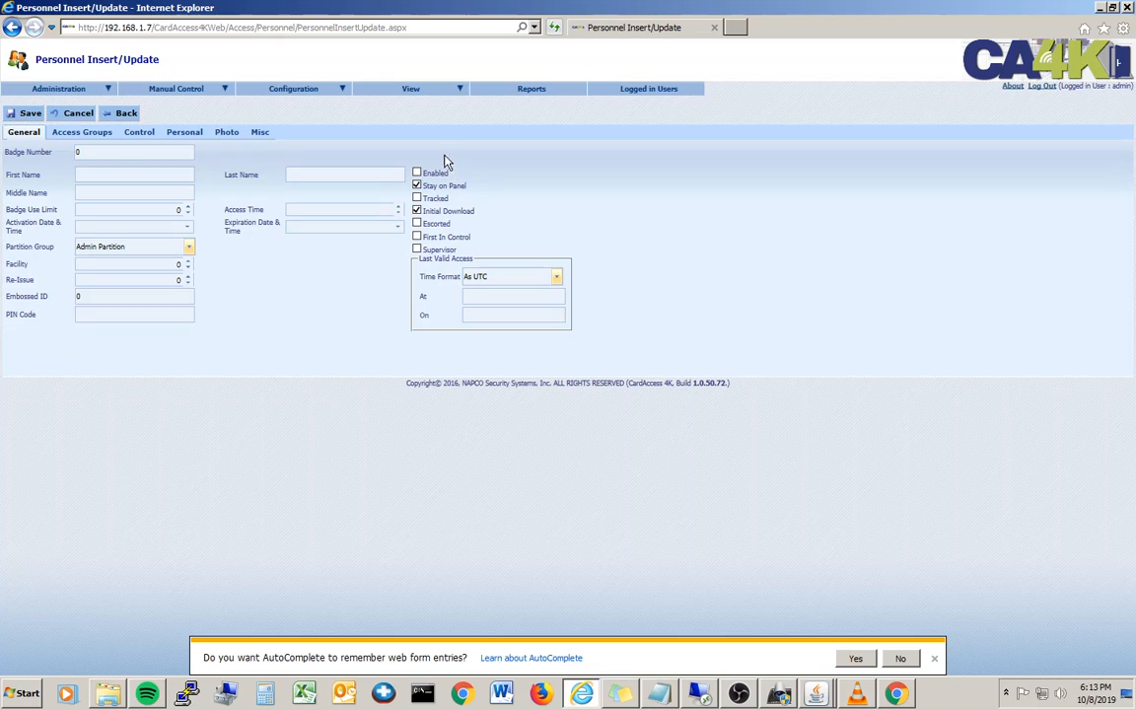
left_click(416, 185)
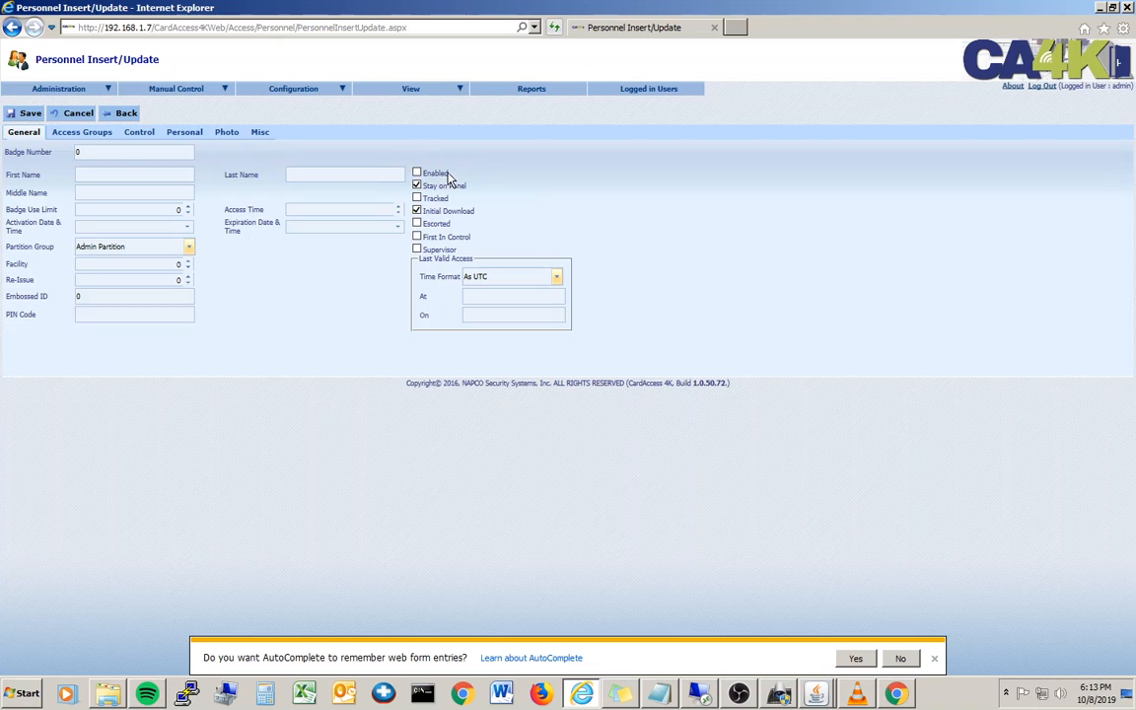